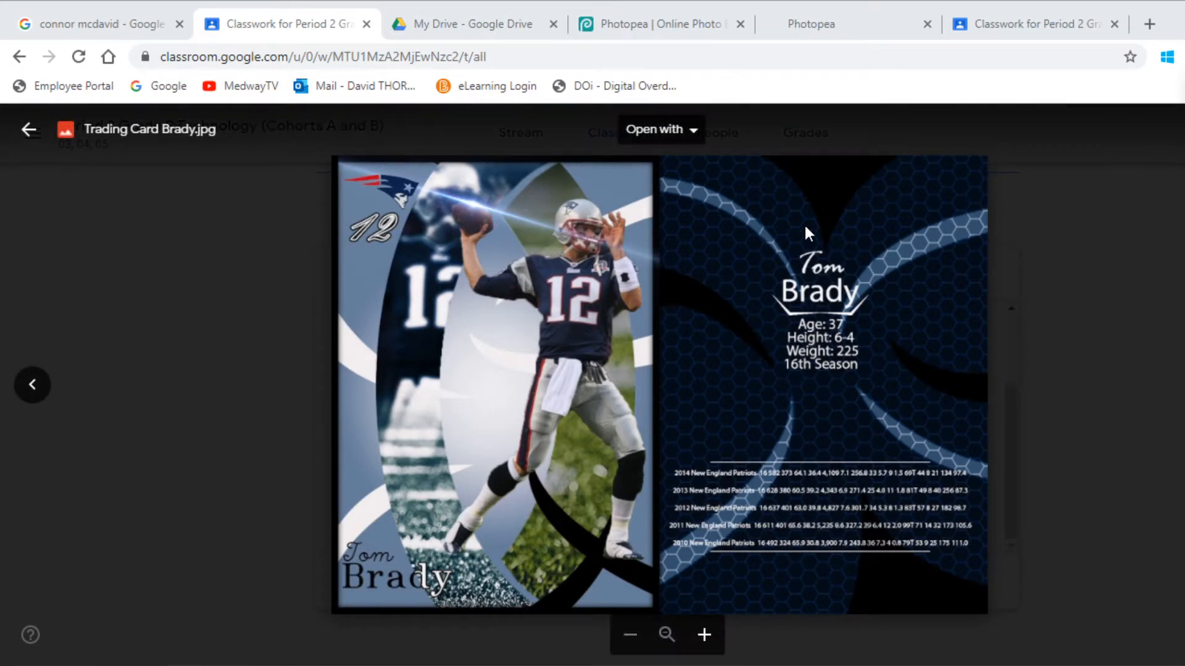
Close the Trading Card Brady.jpg image viewer to get back to the assignment's attachments.
click(29, 132)
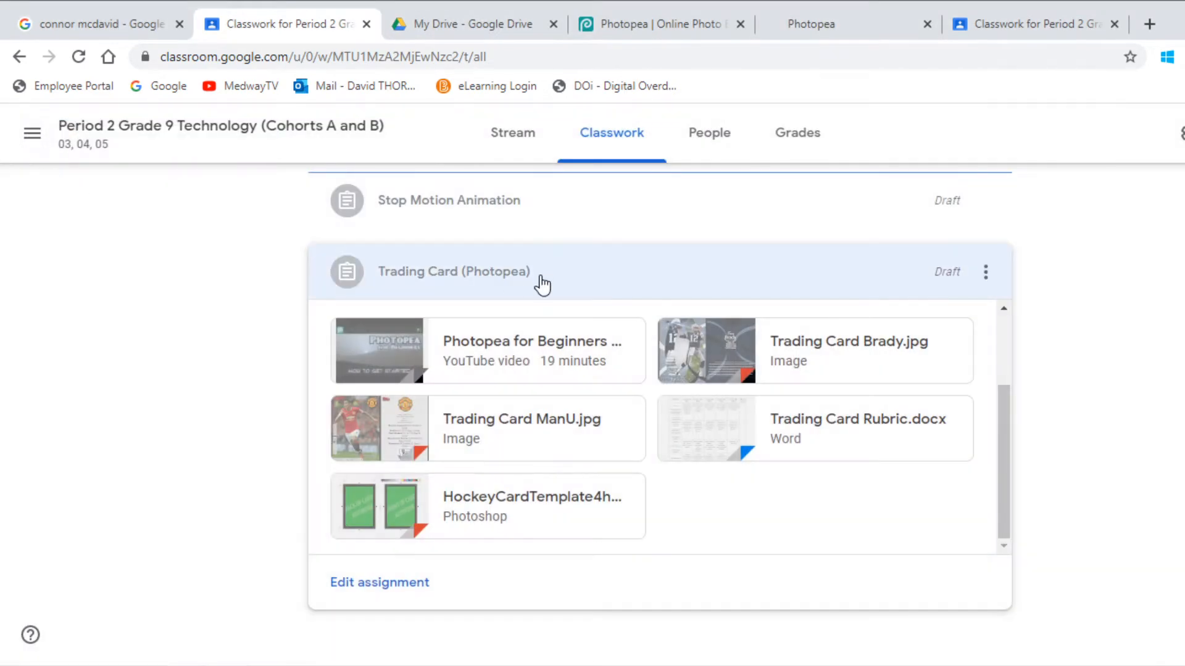
View the Trading Card ManU.jpg example, then return to Copy of HockeyCardTemplate in Photopea.
click(351, 434)
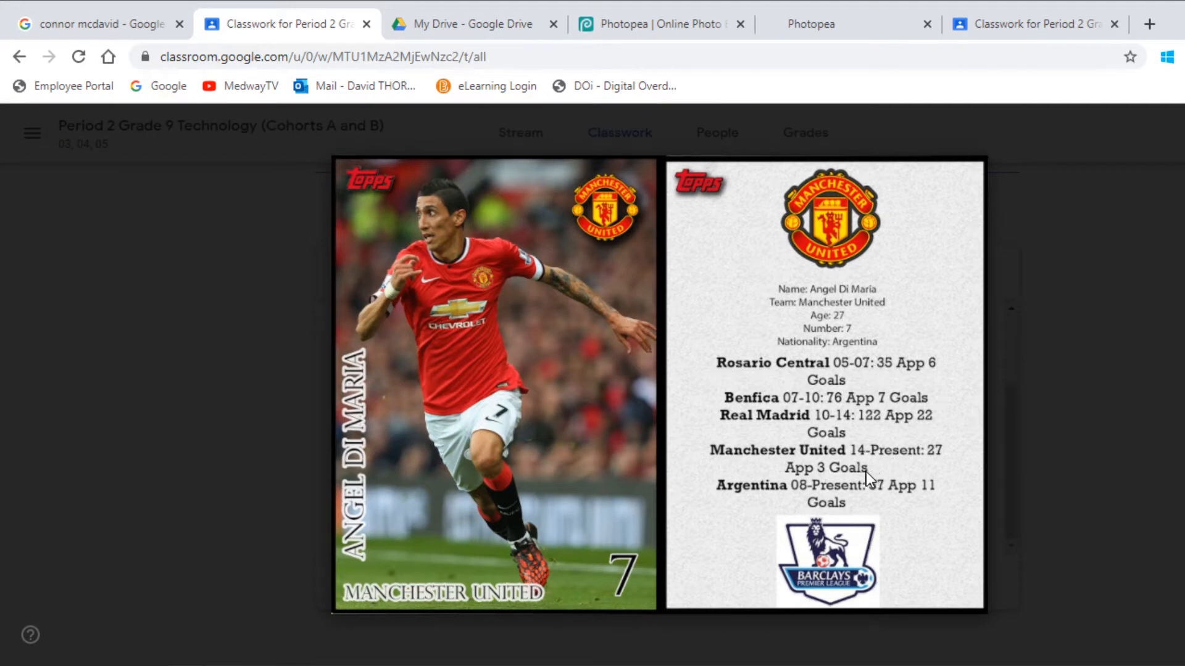
click(638, 23)
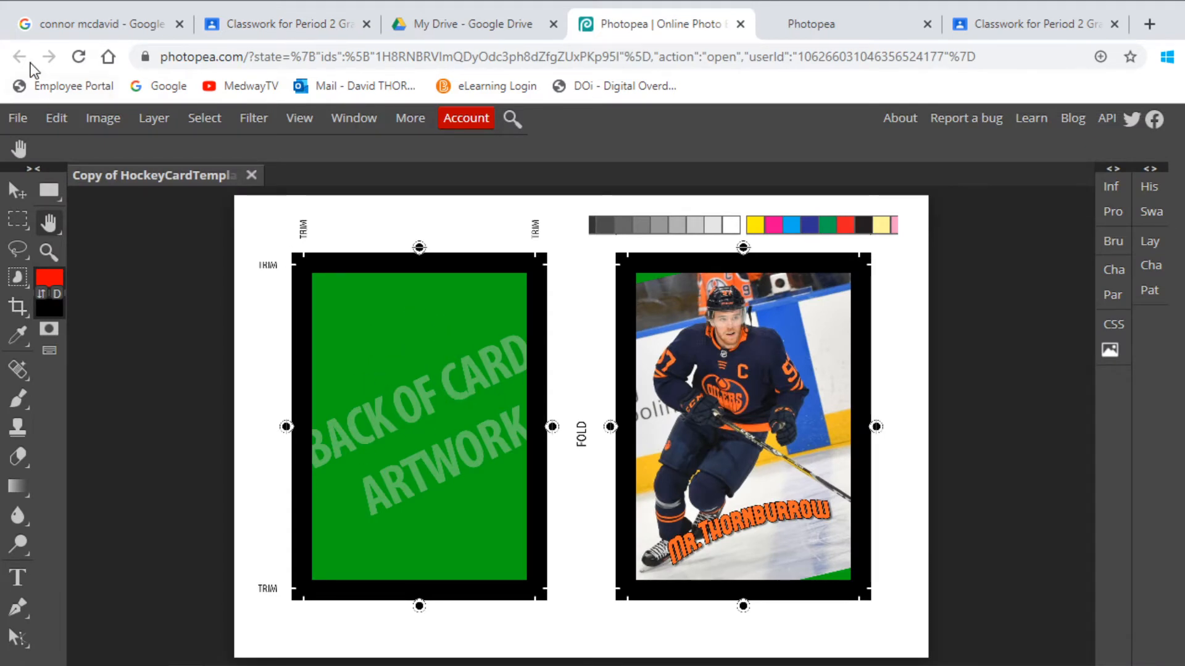
Replace the Google Images query with 'hockey ice' and run the search.
click(59, 24)
scroll(462, 307, up, 10)
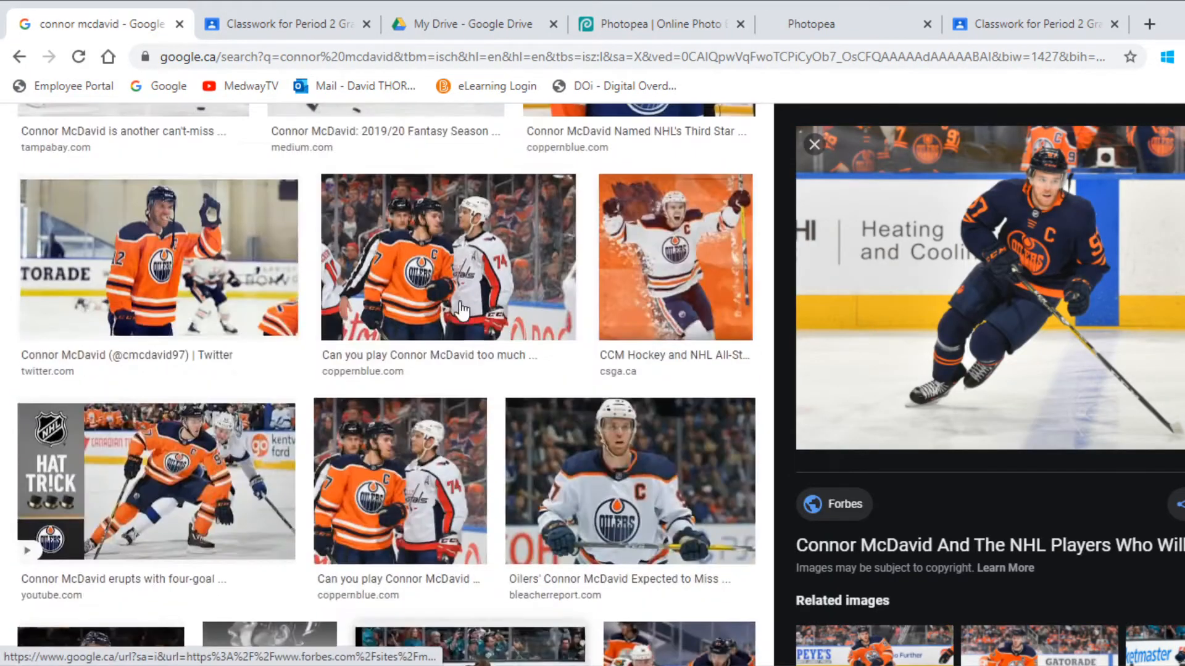
drag(282, 151, 106, 151)
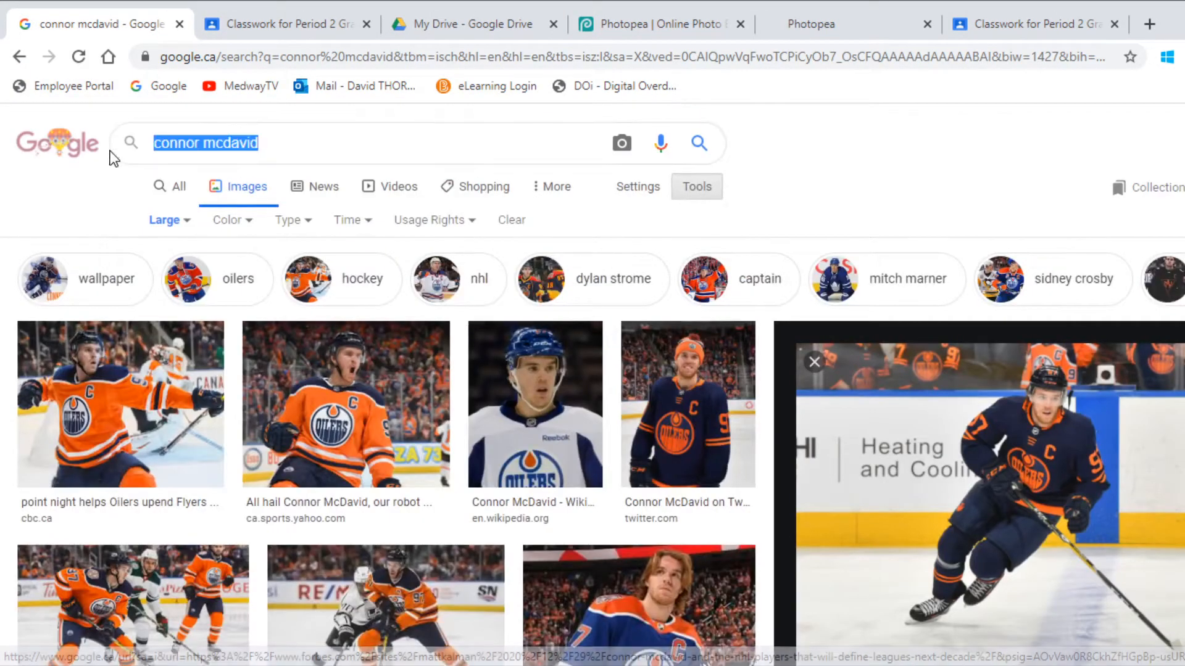
text(ho)
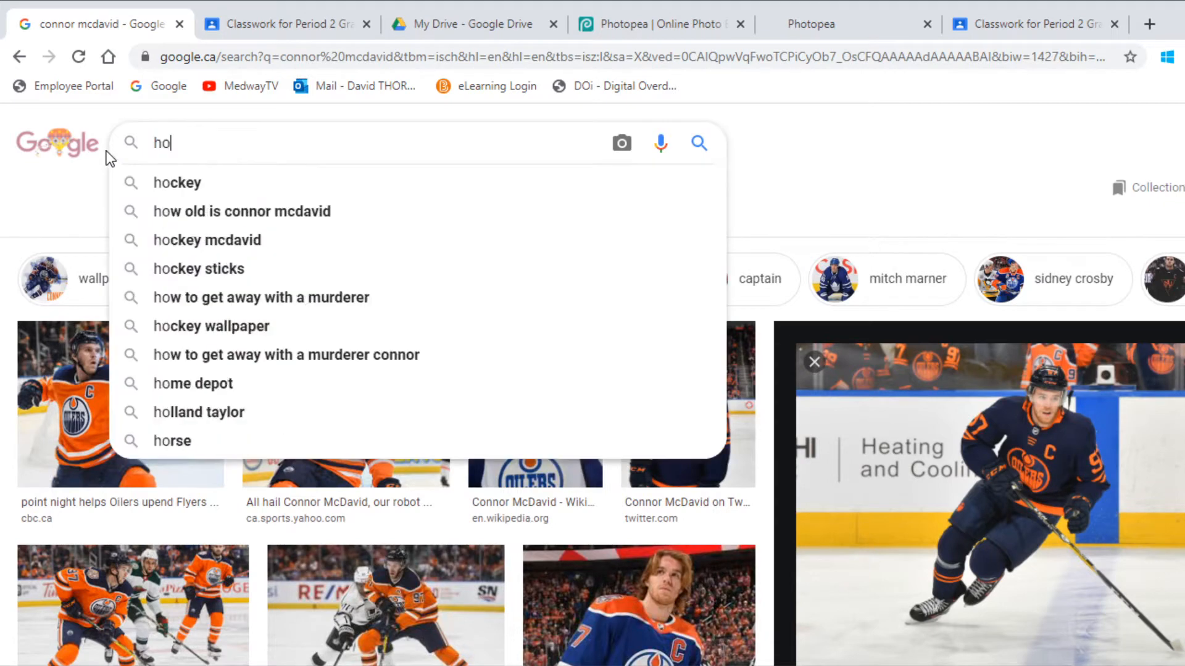
text(ckey ice)
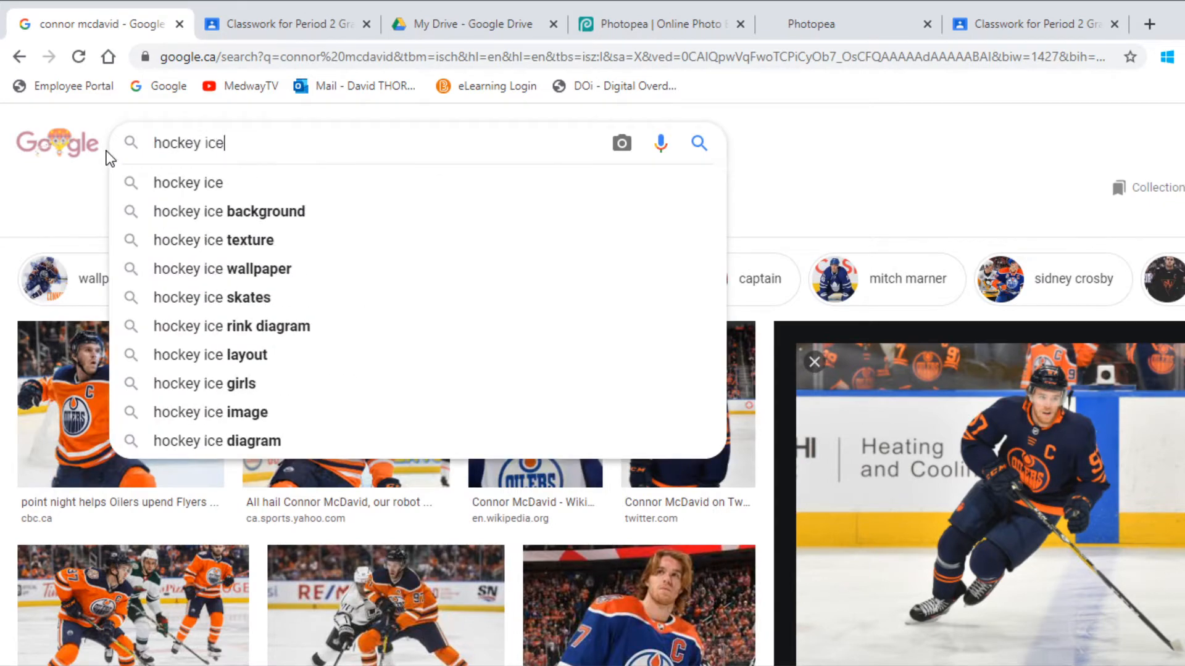
key(Return)
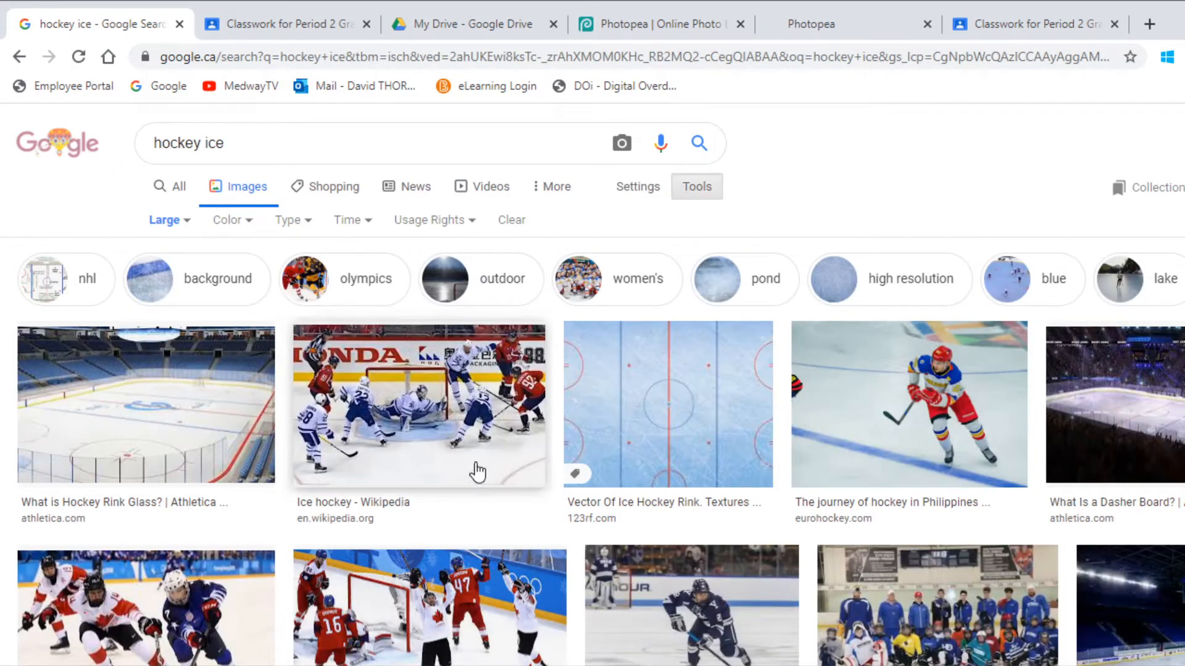
Copy the blue ice rink vector image, then browse the other hockey ice results.
click(694, 405)
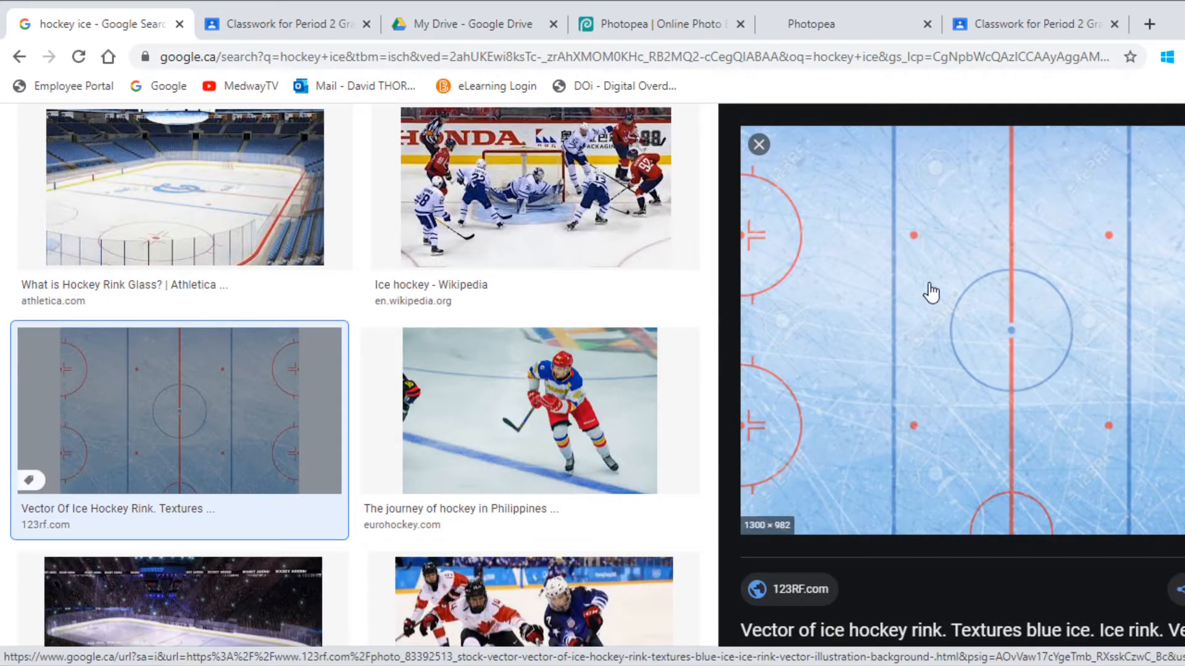
right_click(906, 290)
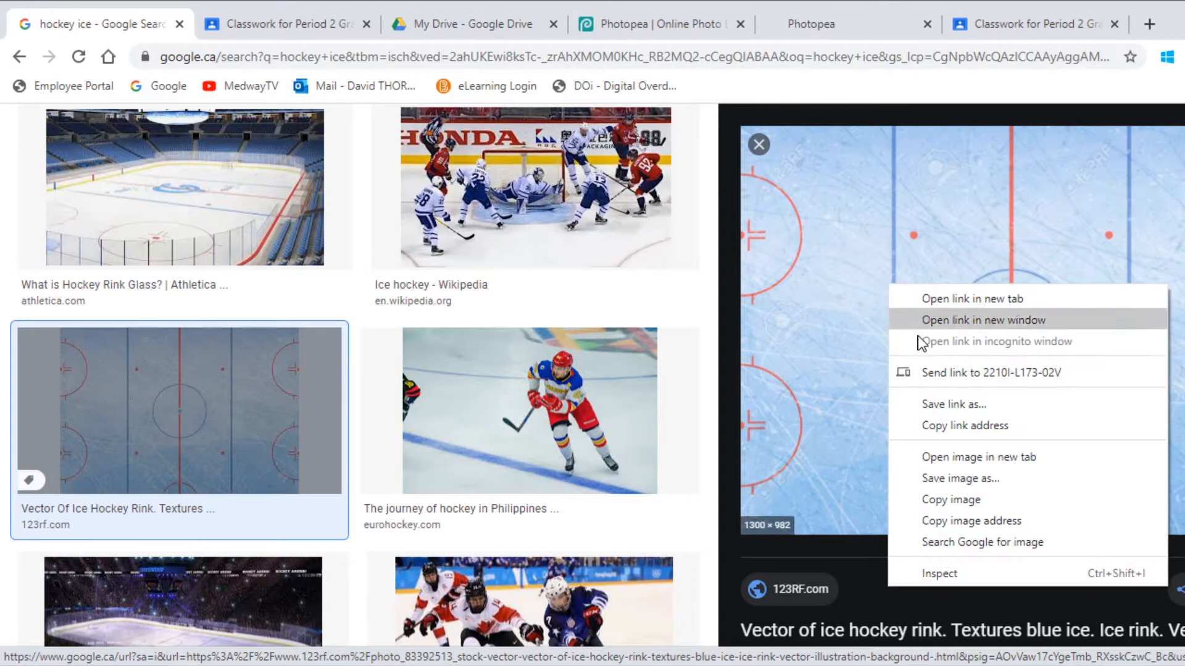
click(952, 497)
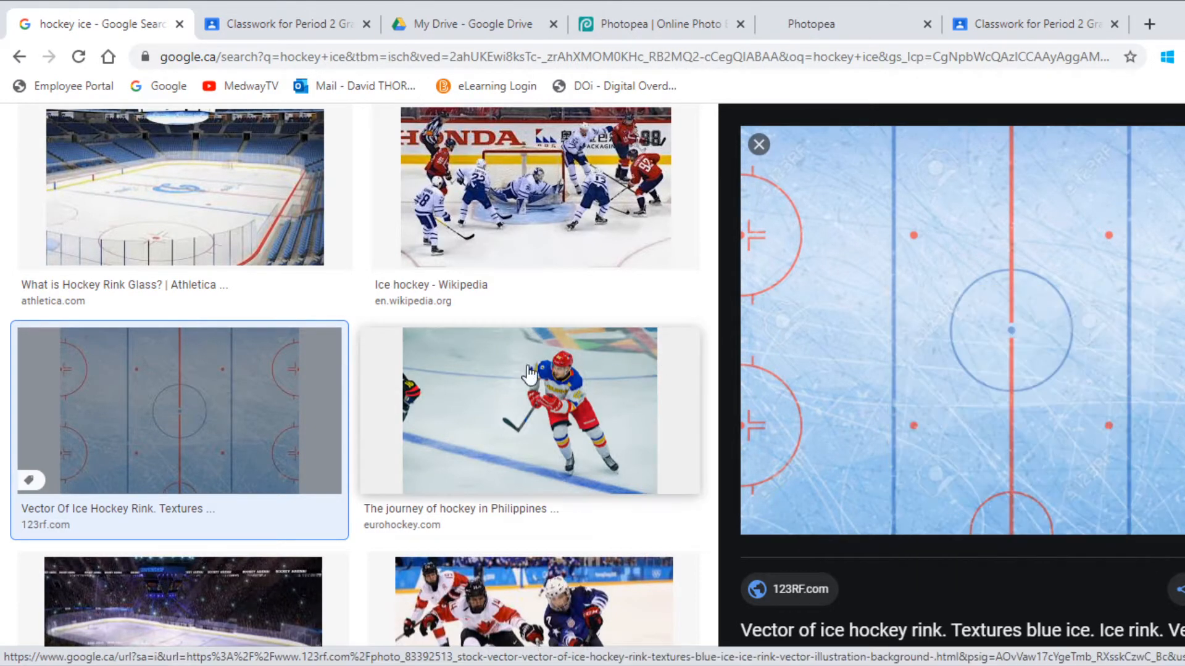
scroll(467, 395, up, 3)
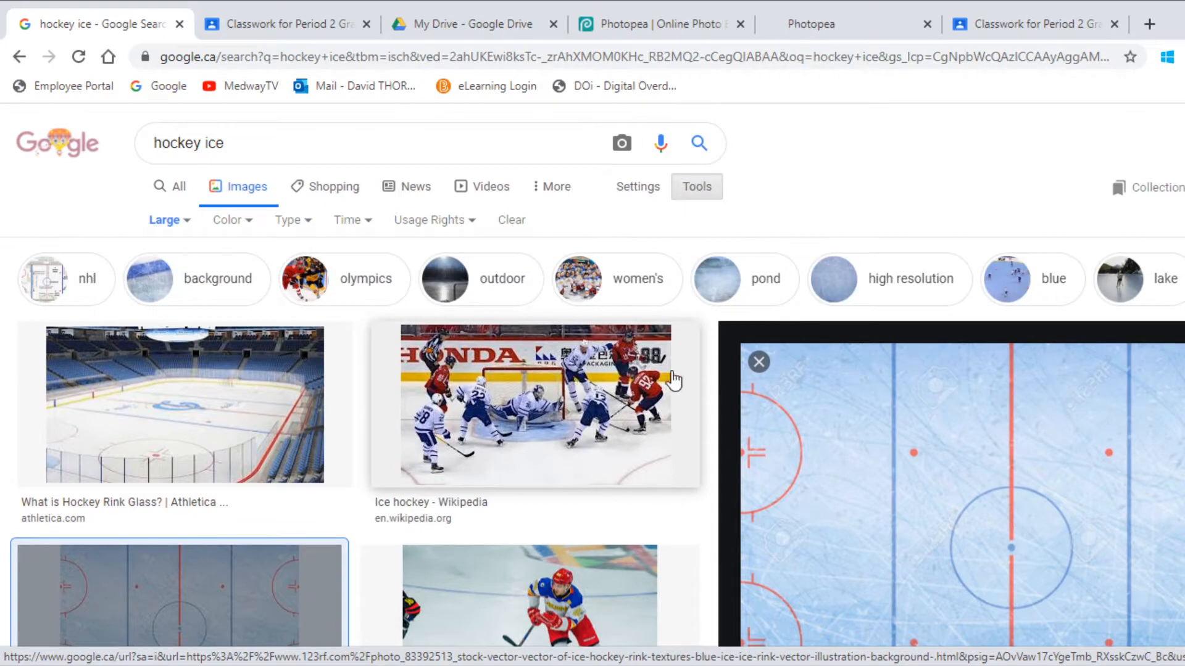
click(759, 363)
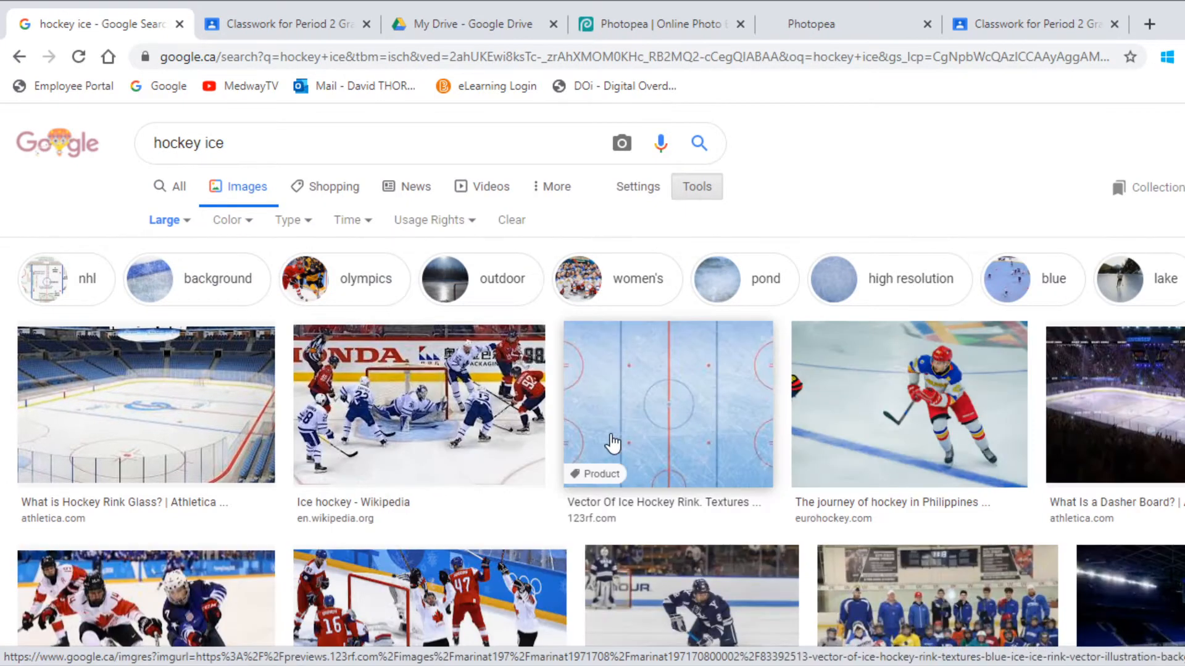
scroll(608, 435, down, 4)
scroll(510, 451, down, 2)
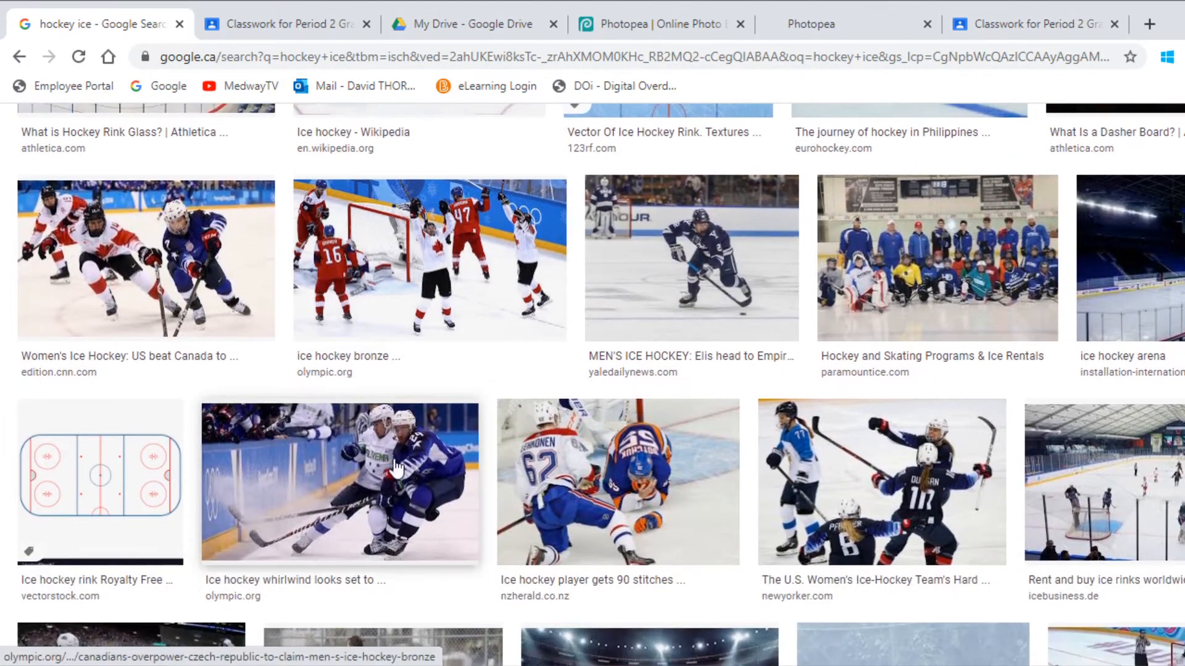
scroll(888, 521, down, 4)
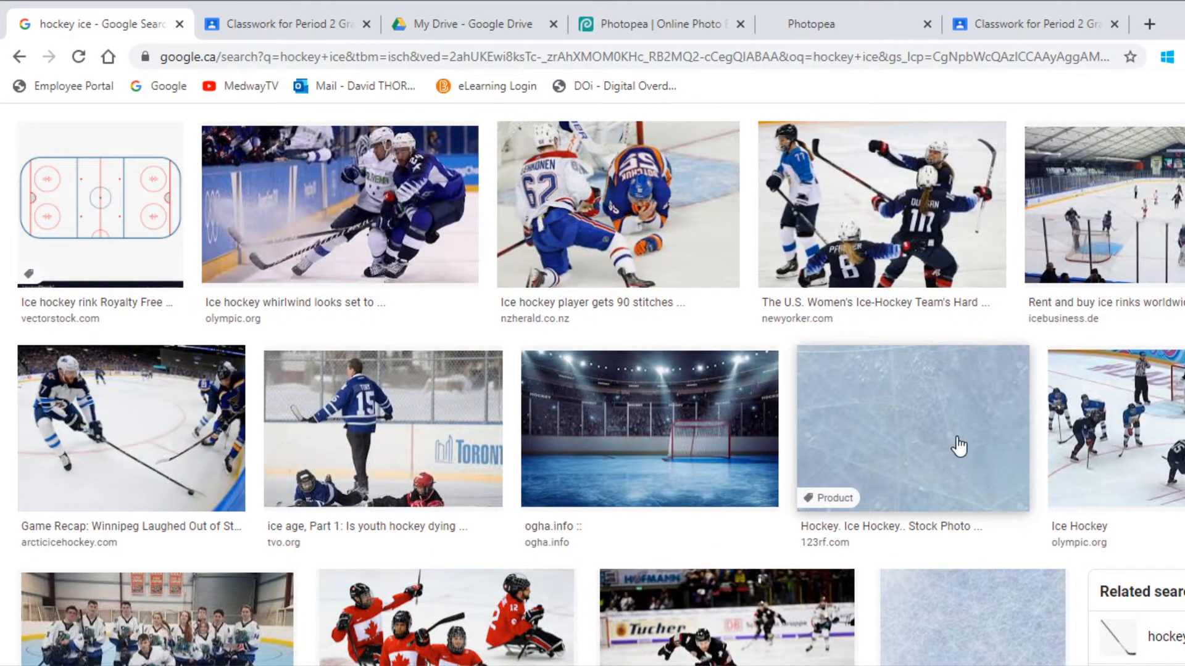
scroll(957, 444, down, 3)
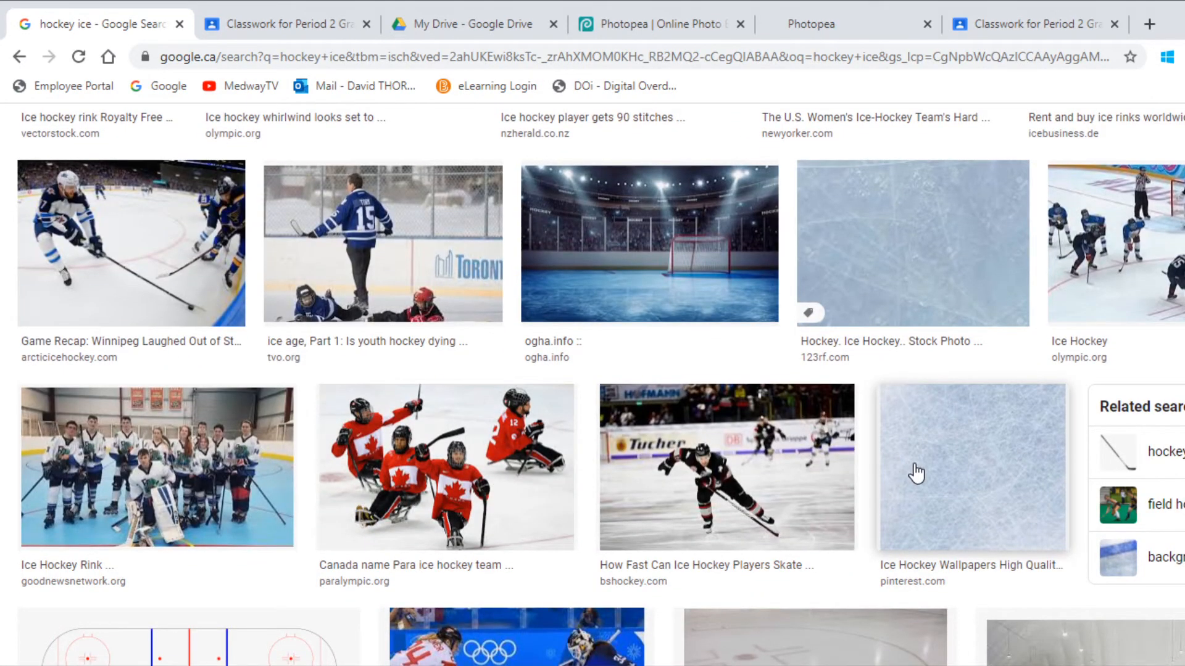
scroll(916, 472, up, 10)
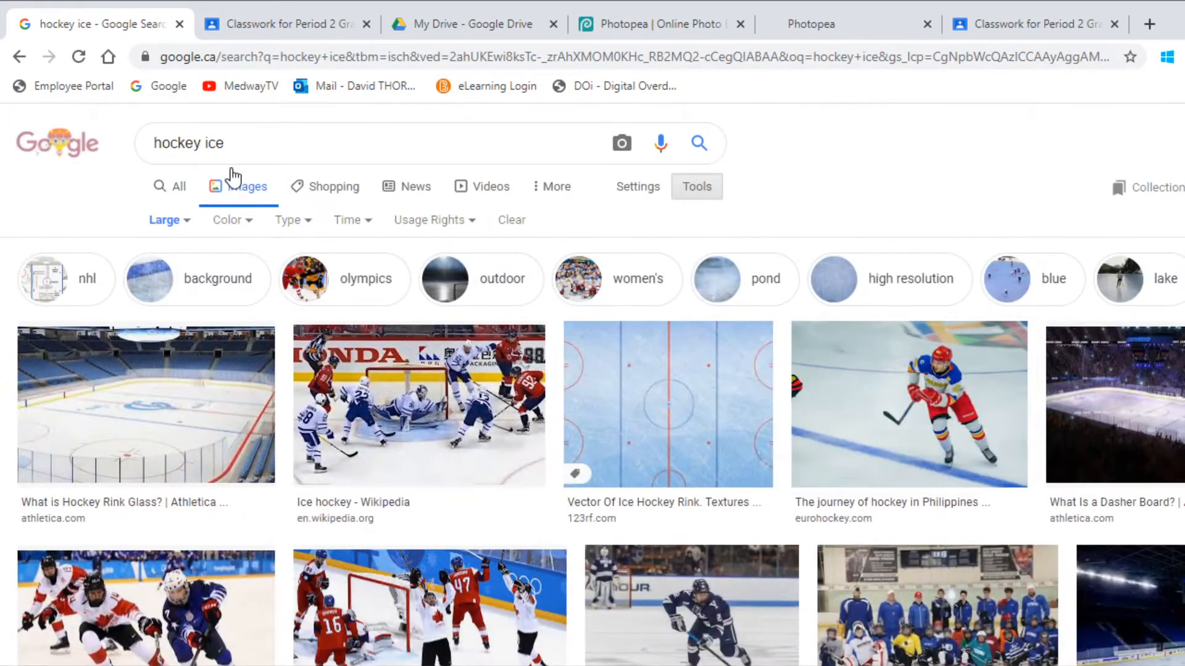
Search 'hockey ice background' and copy the ice rink vector image to the clipboard.
click(248, 143)
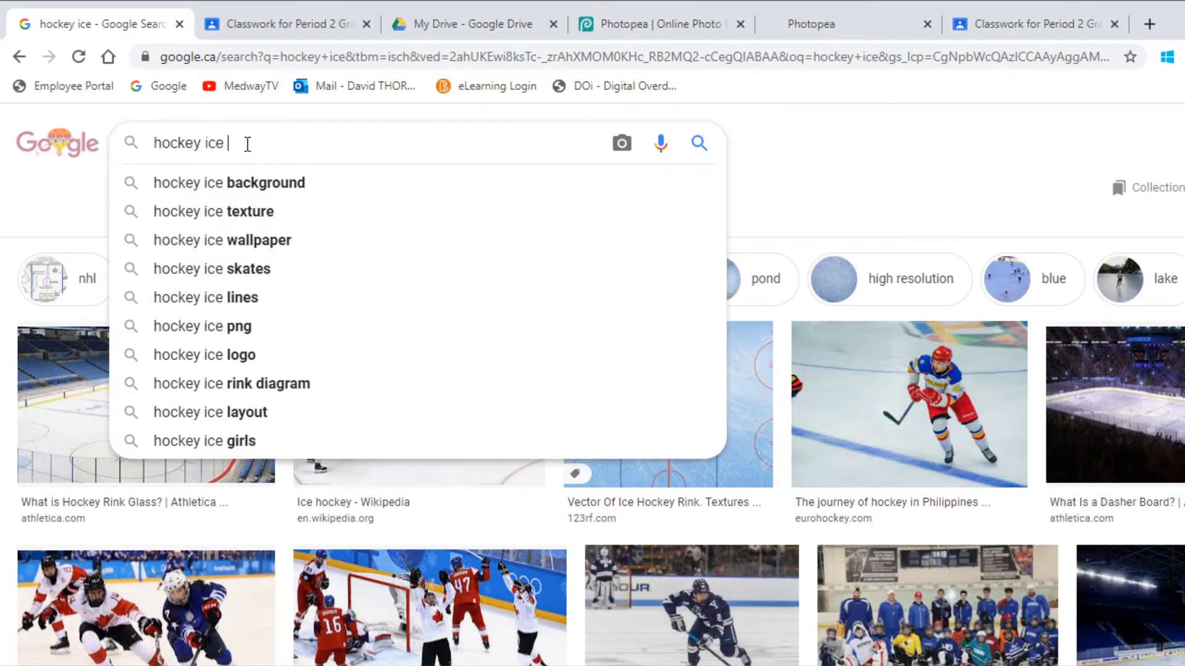
text(background)
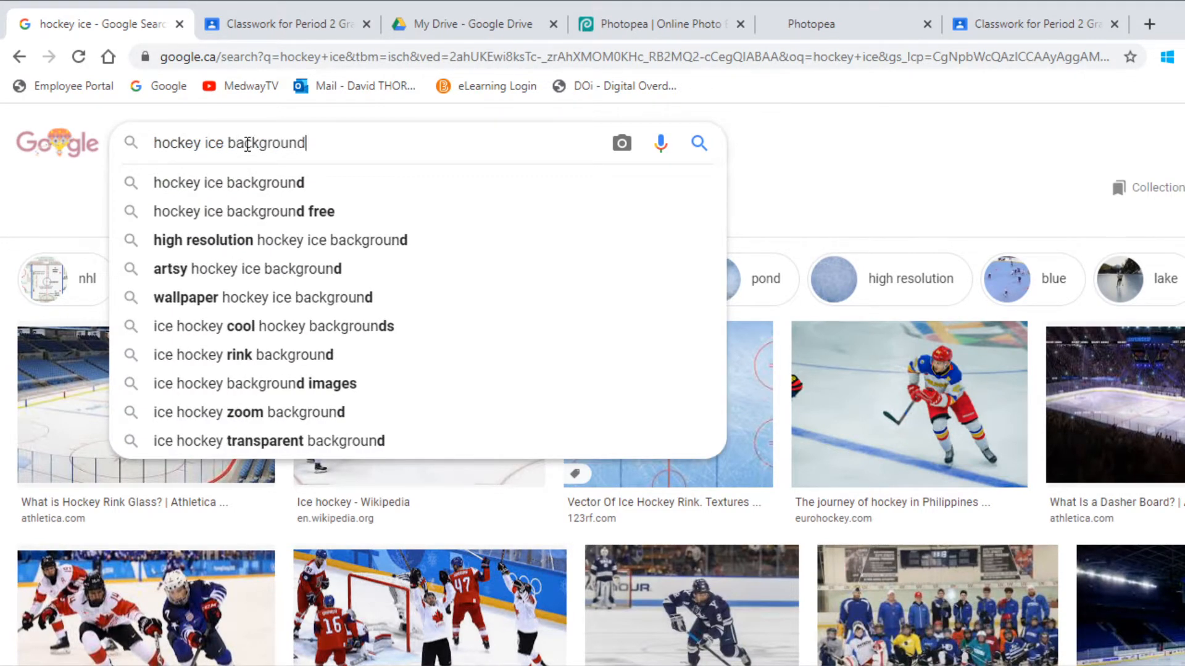
key(Return)
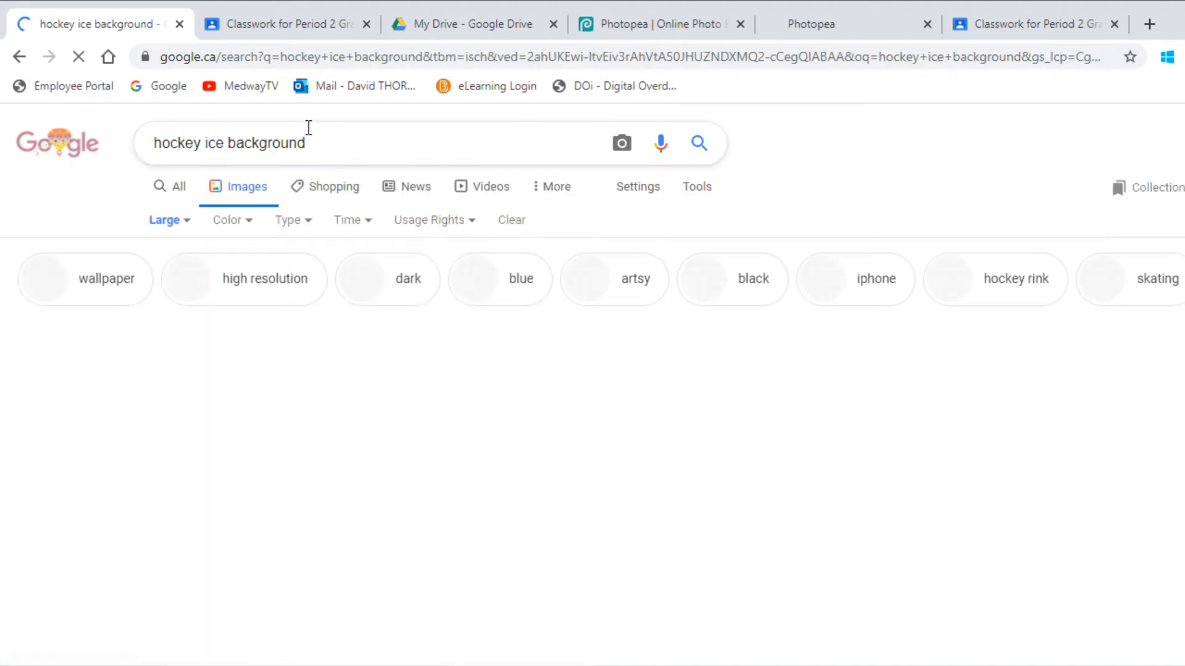
scroll(534, 478, down, 2)
scroll(534, 478, down, 2)
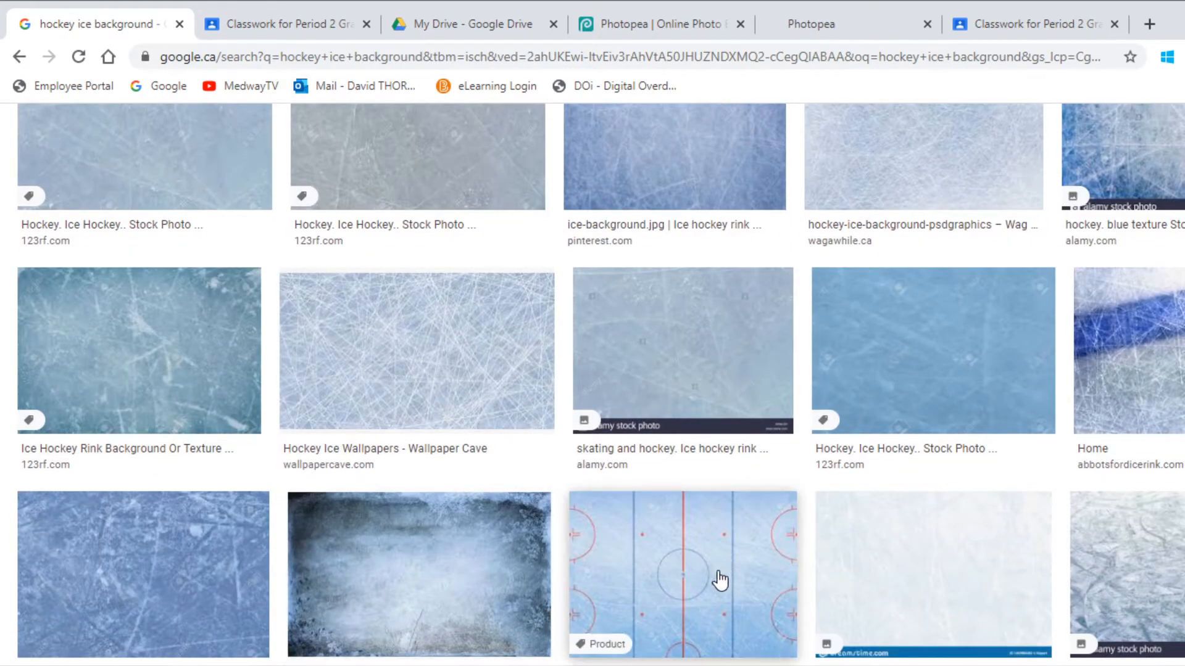
click(664, 579)
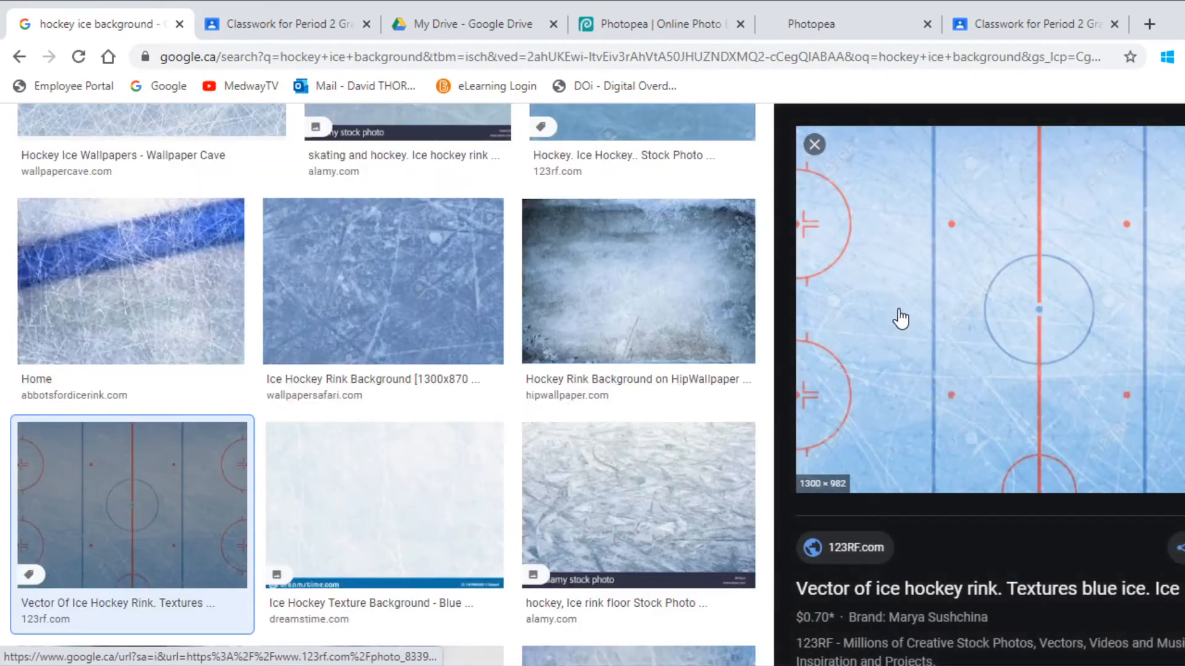
right_click(894, 269)
click(954, 483)
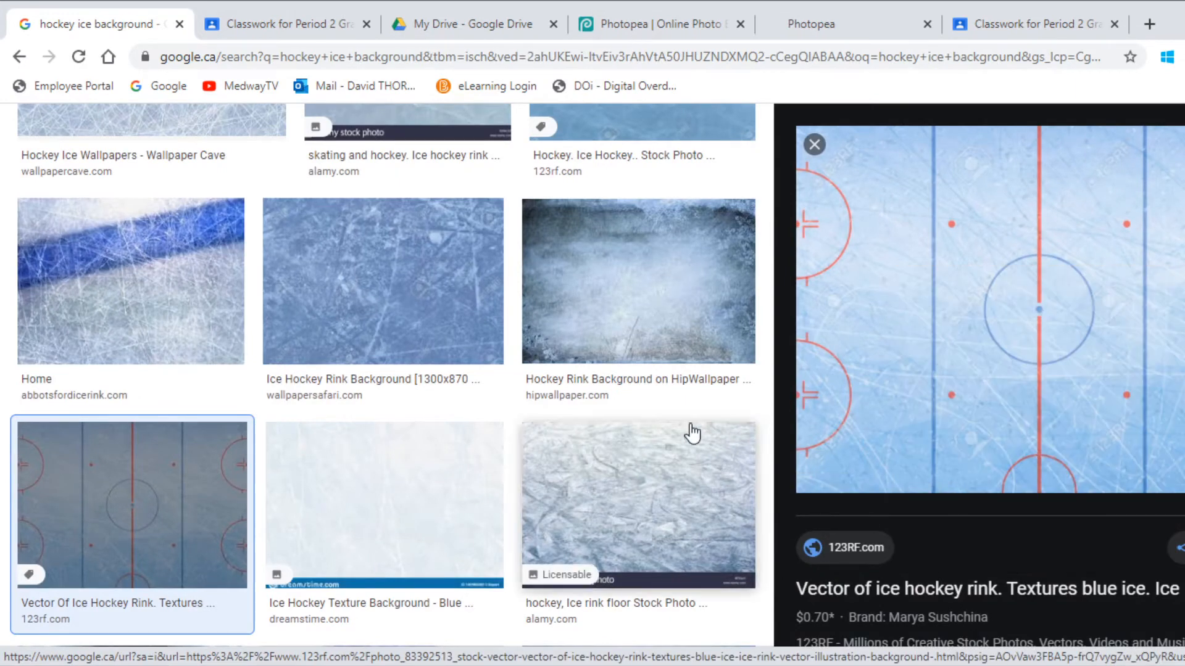
scroll(644, 409, up, 5)
scroll(644, 409, up, 3)
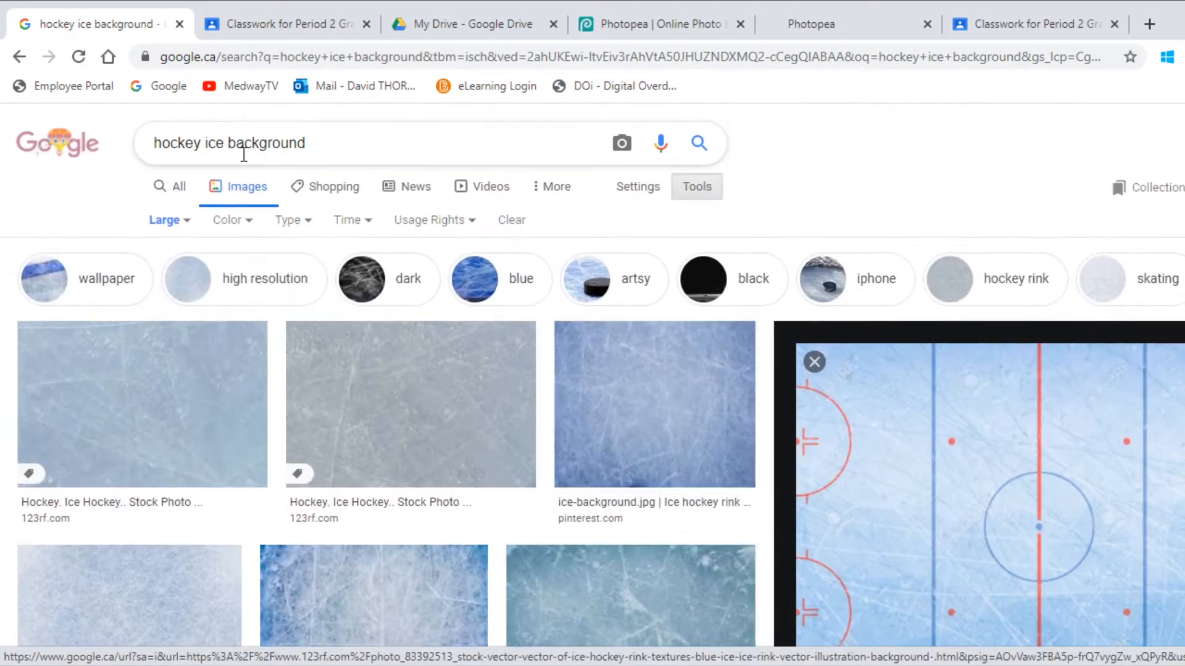
Change the search to 'hockey ice texture' and scroll through the texture results.
double_click(260, 140)
text(texture)
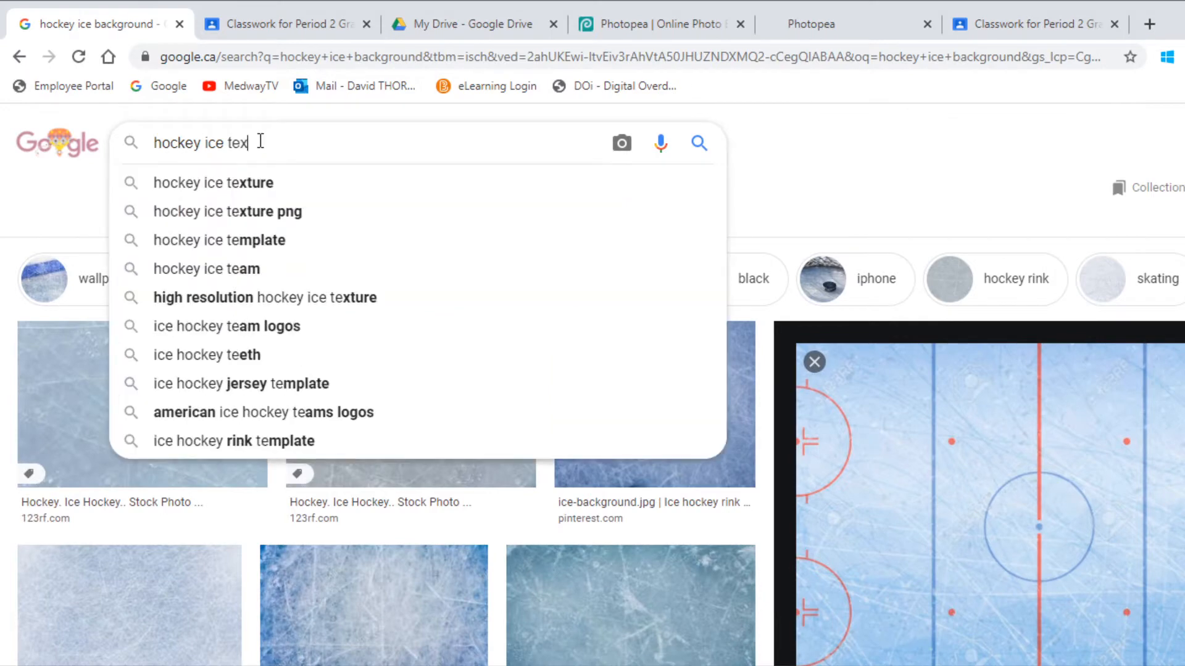
key(Return)
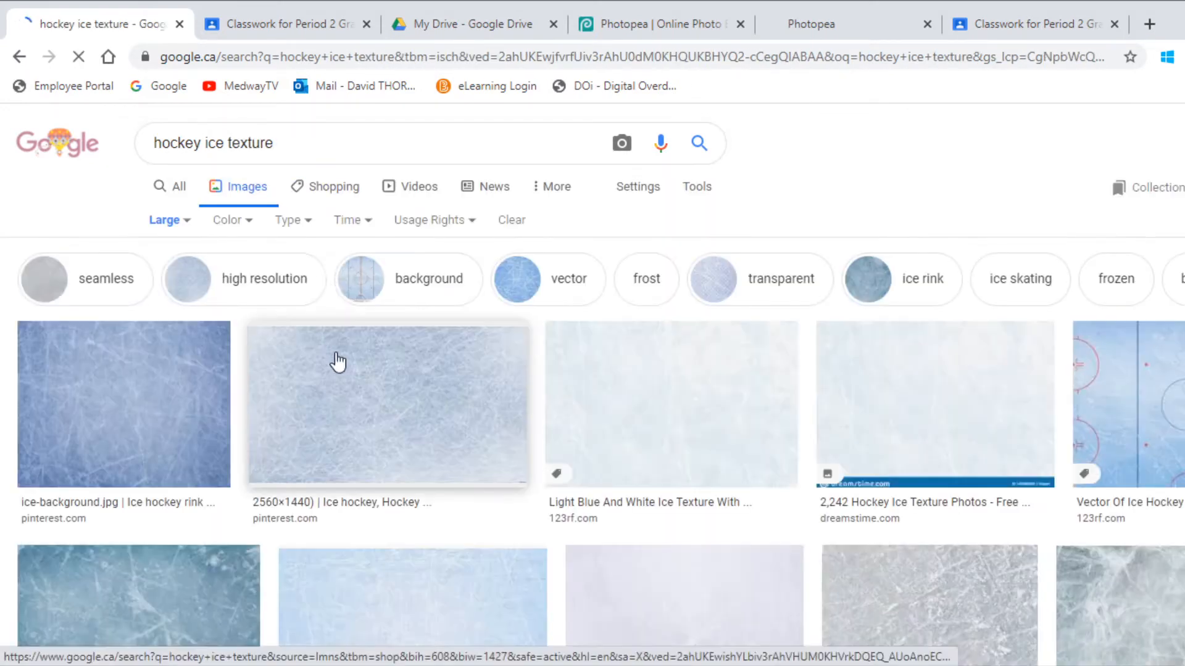
scroll(418, 450, down, 6)
scroll(322, 470, down, 3)
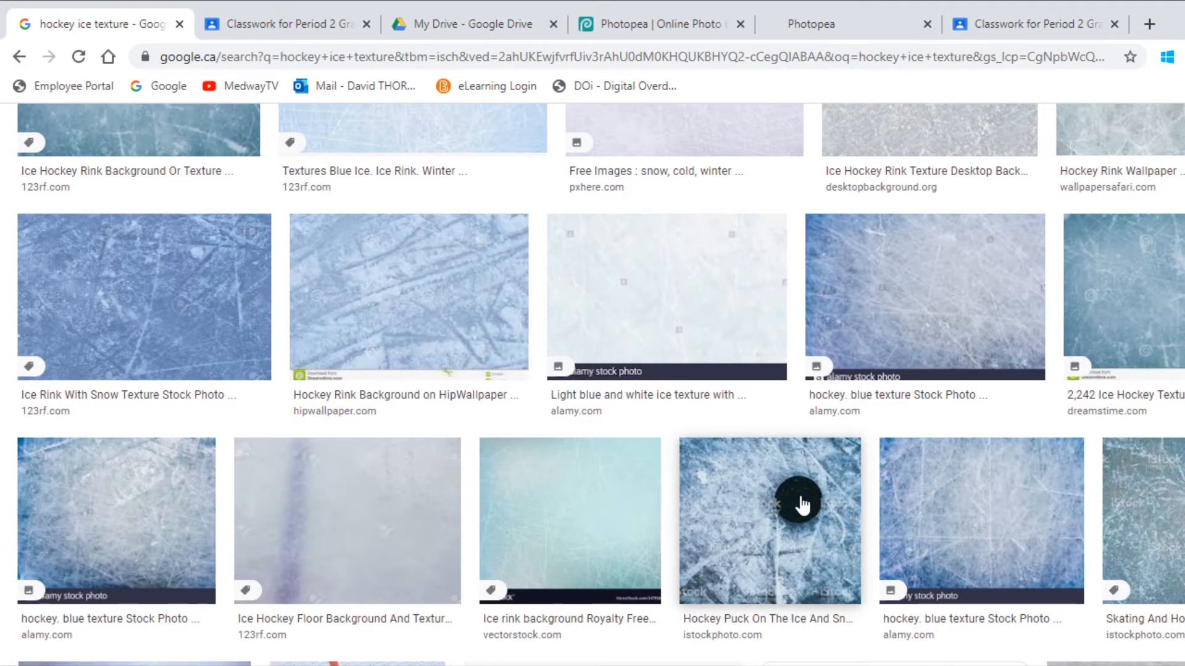
Paste the copied ice-rink image into the hockey card template as a new layer.
click(635, 27)
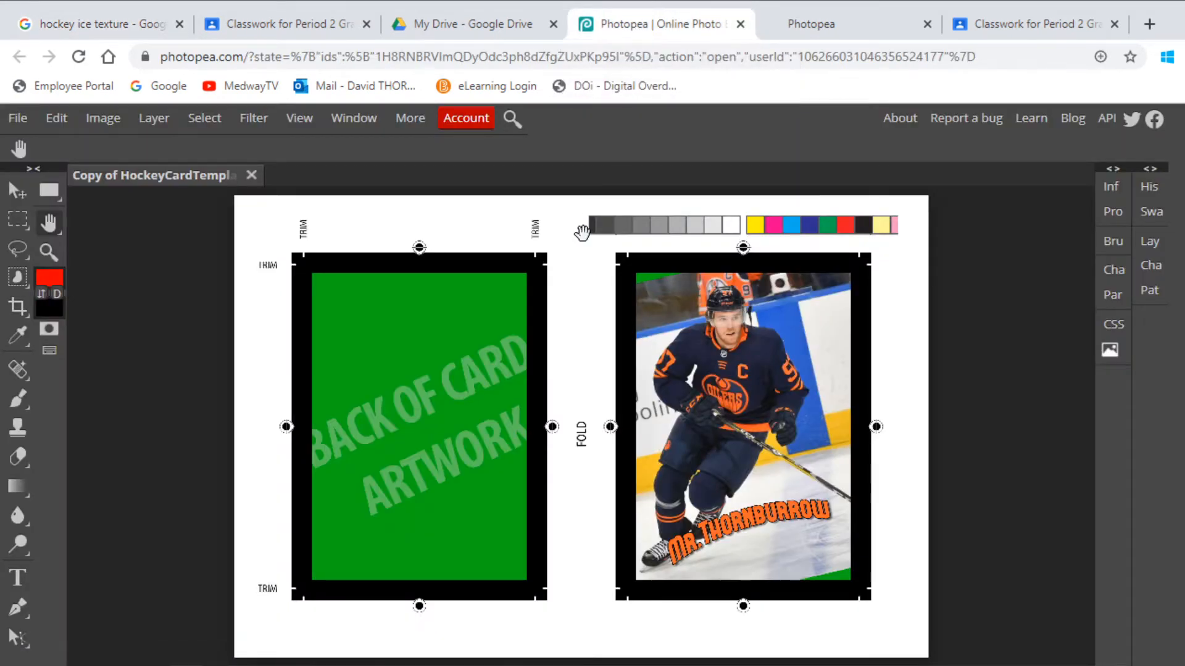
click(1150, 170)
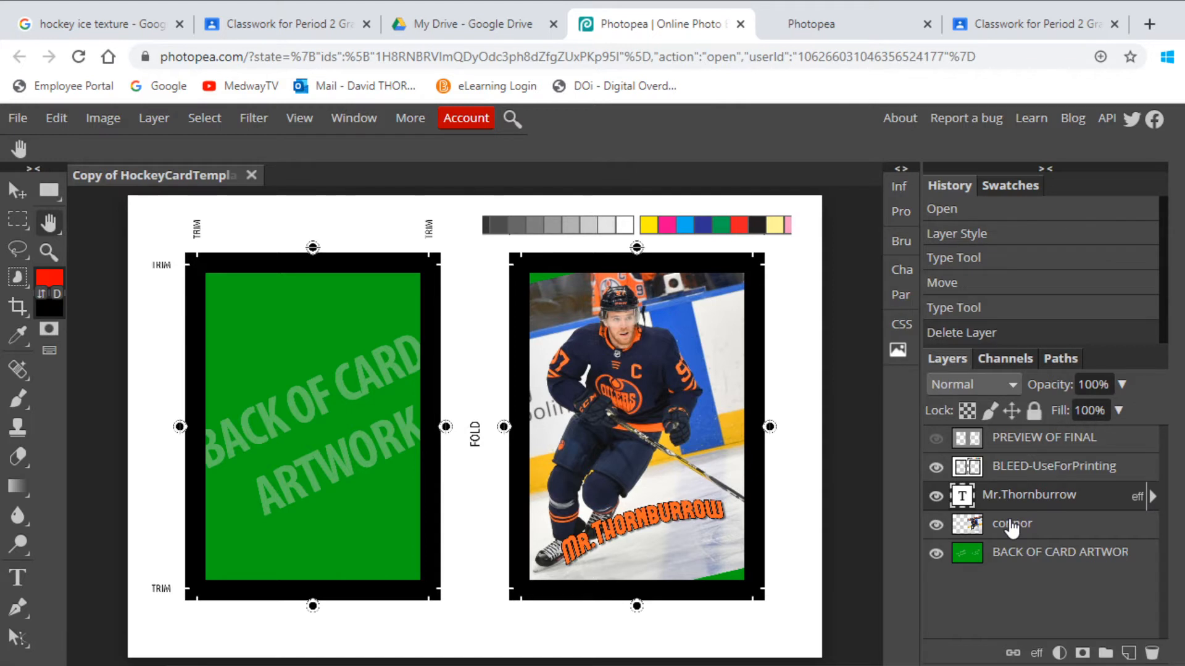
click(56, 118)
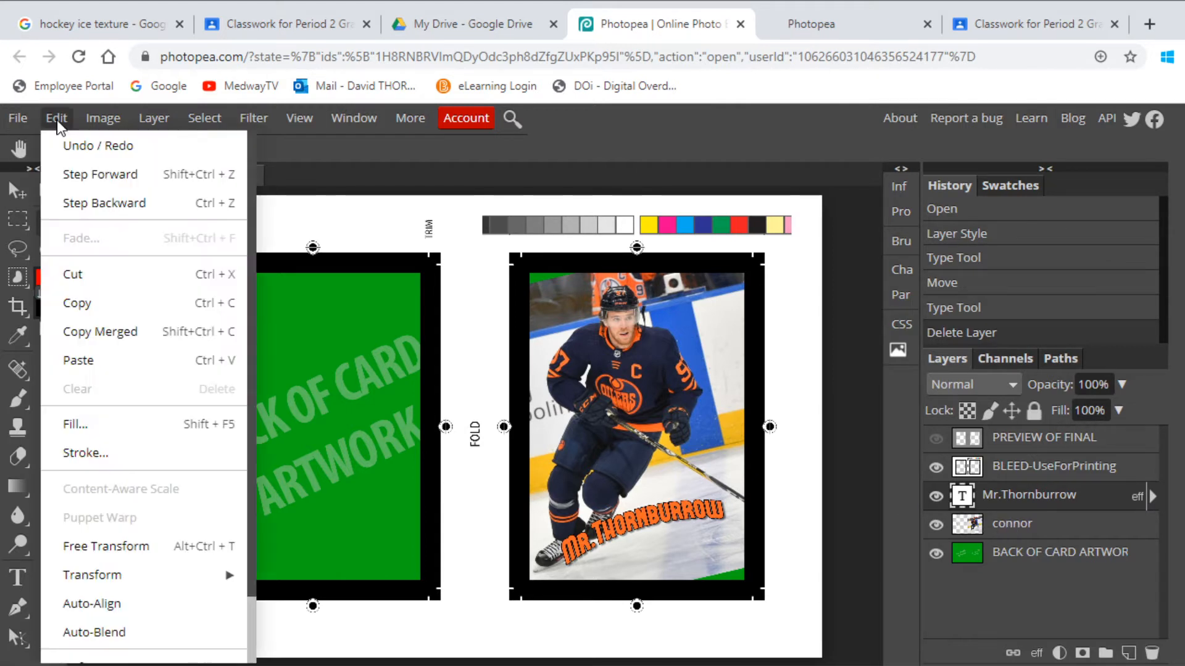
click(101, 361)
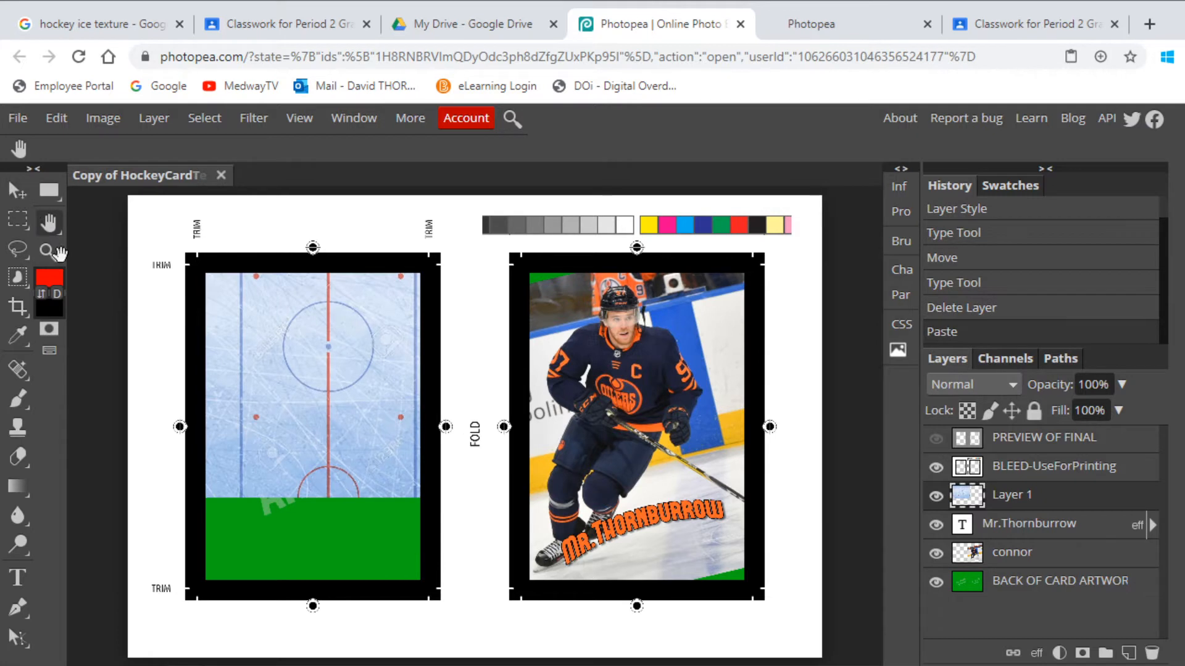
Stack Layer 1 beneath the player photo and name, and move it onto the left back card.
click(17, 190)
drag(290, 352, 536, 425)
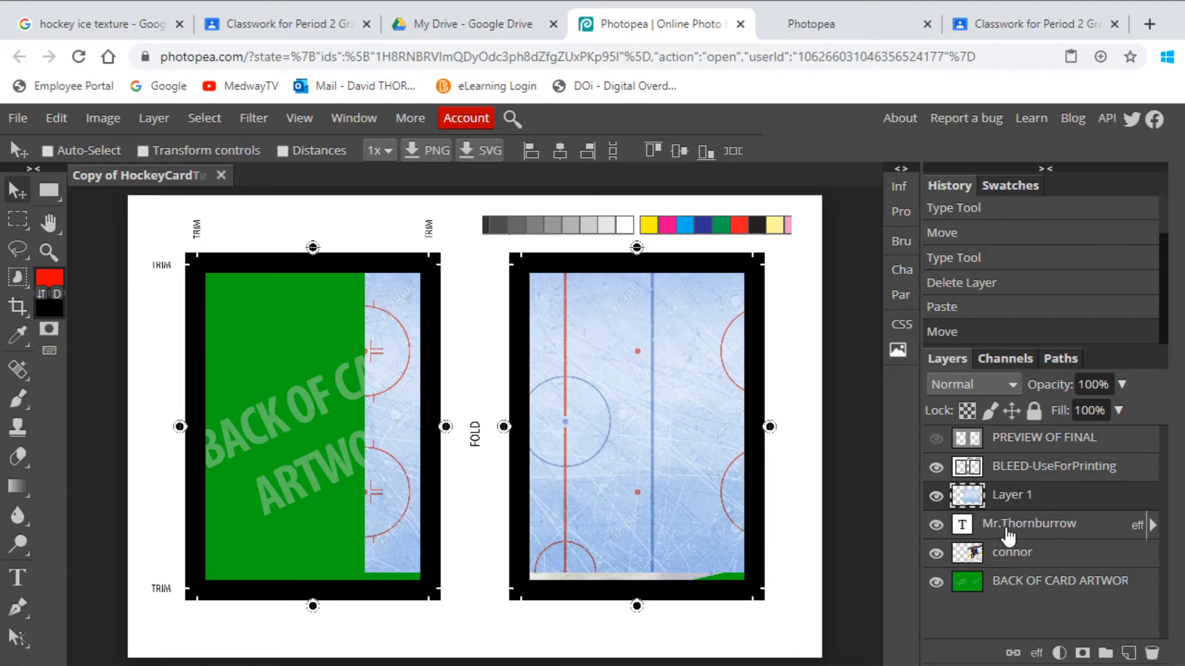
drag(1000, 503, 1006, 528)
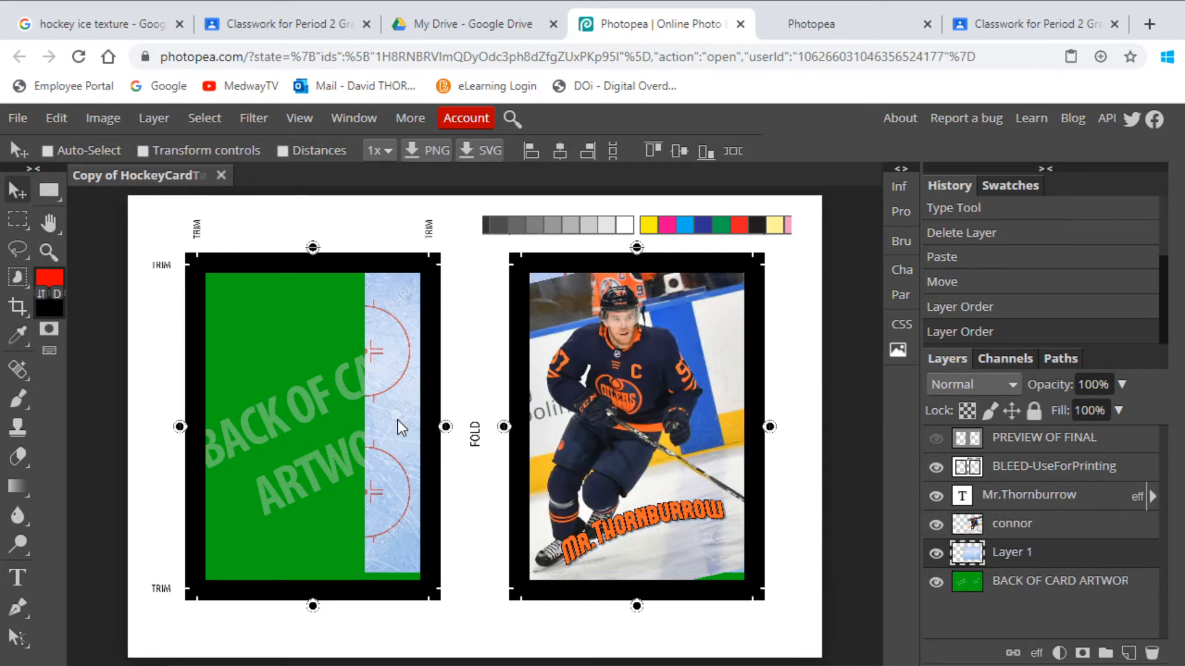
mouse_move(400, 426)
mouse_down()
mouse_move(130, 427)
mouse_move(272, 439)
mouse_move(283, 449)
mouse_move(274, 459)
mouse_up()
Rotate the ice rink -90°, scale it to about 79%, and fit it inside the back-card border.
click(56, 118)
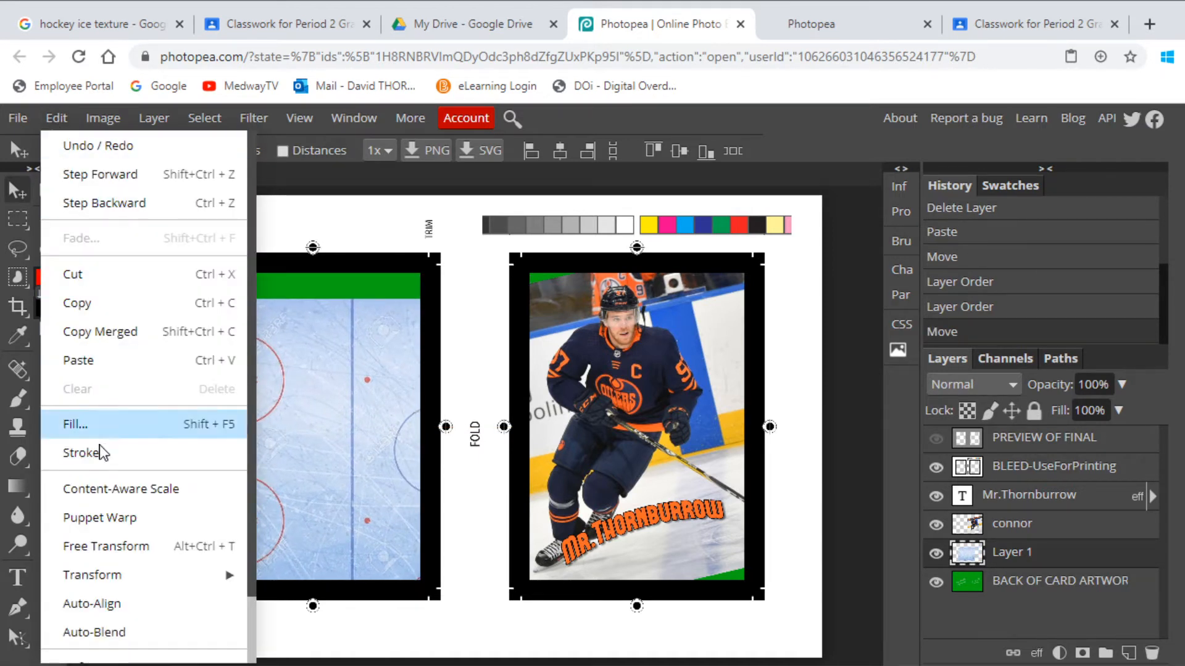
click(117, 548)
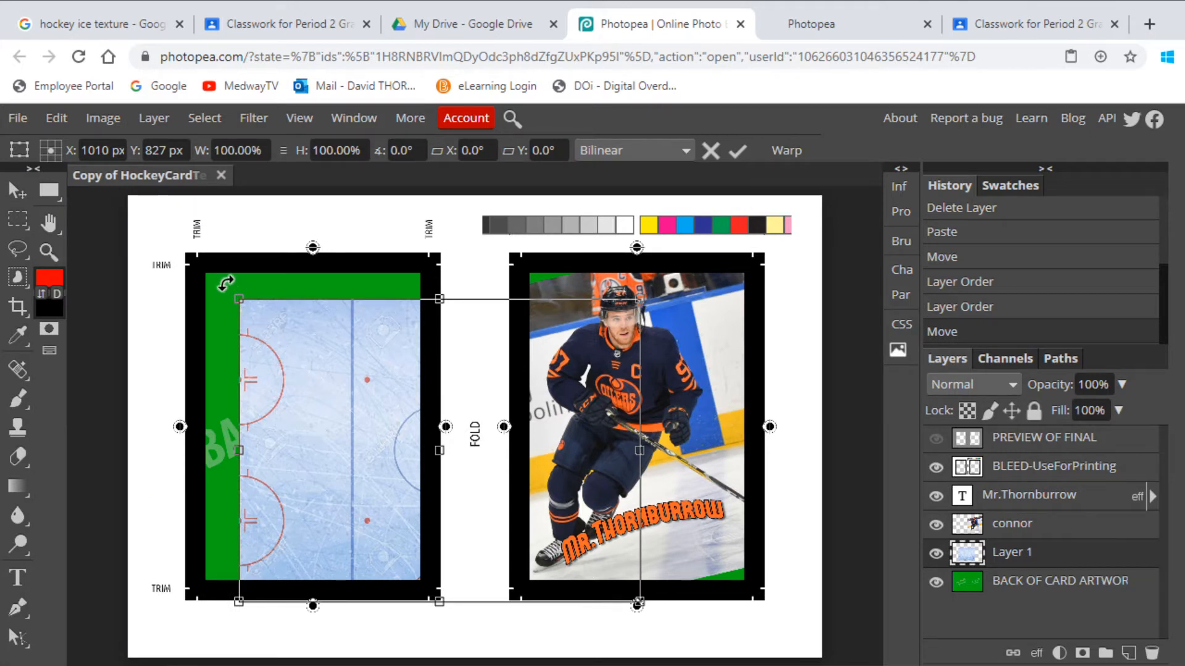
drag(226, 283, 254, 643)
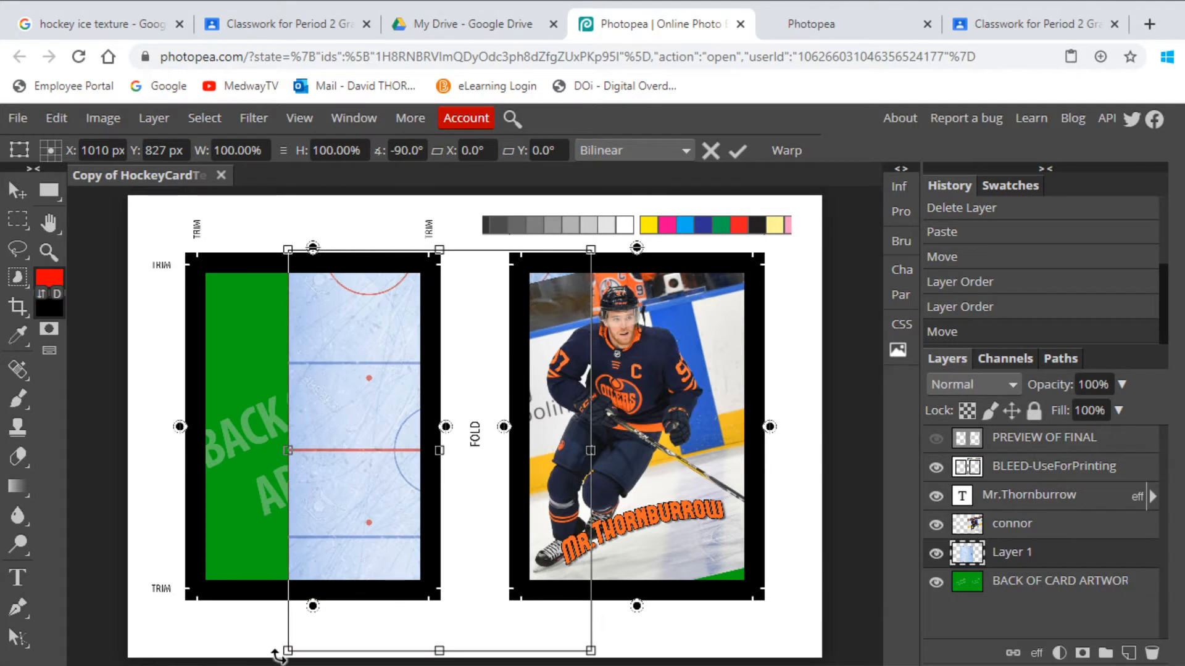
drag(395, 509, 302, 445)
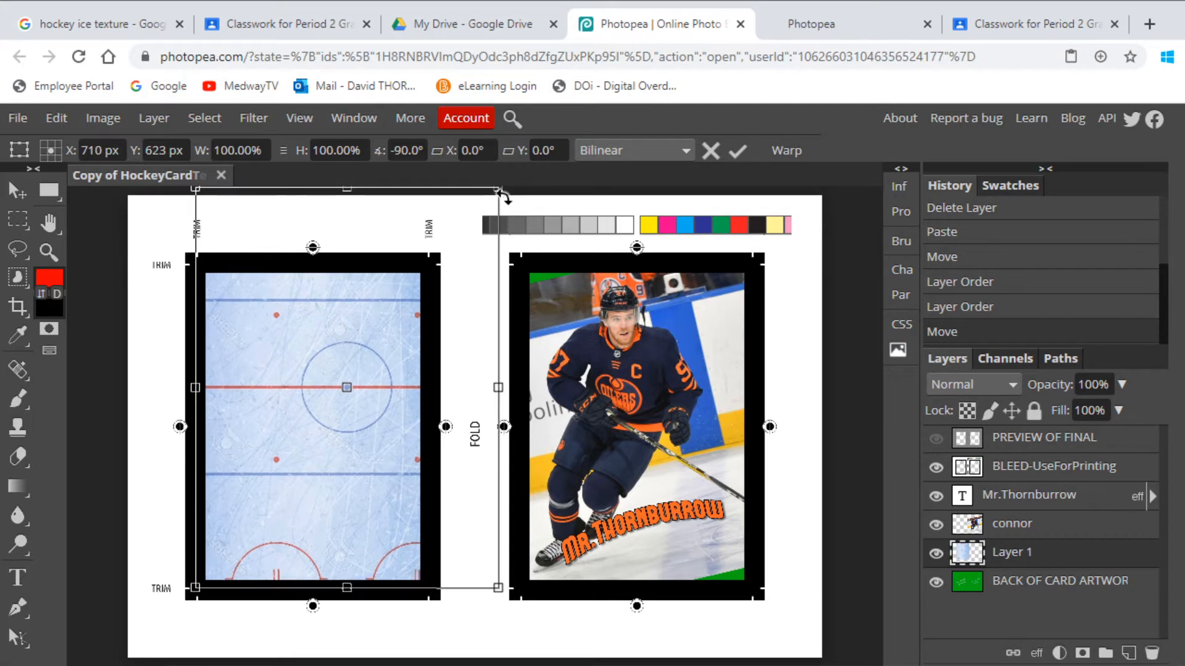
drag(499, 188, 430, 278)
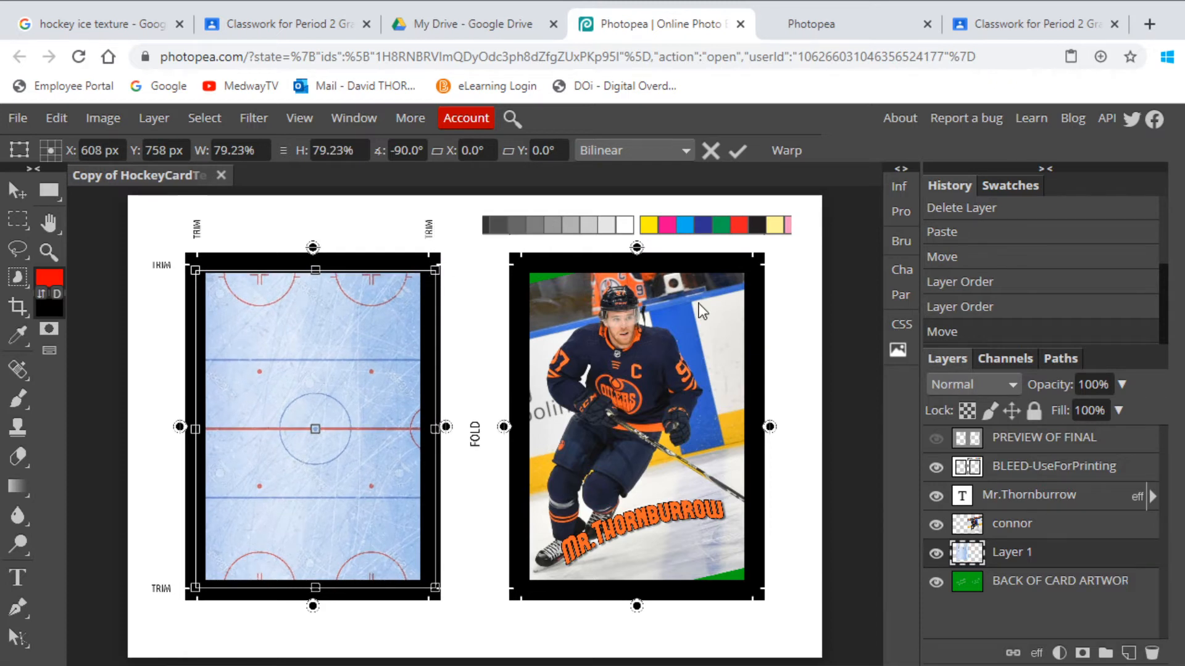
key(Left)
key(Left)
key(Left)
key(Left)
key(Left)
key(Left)
key(Left)
key(Left)
key(Left)
key(Left)
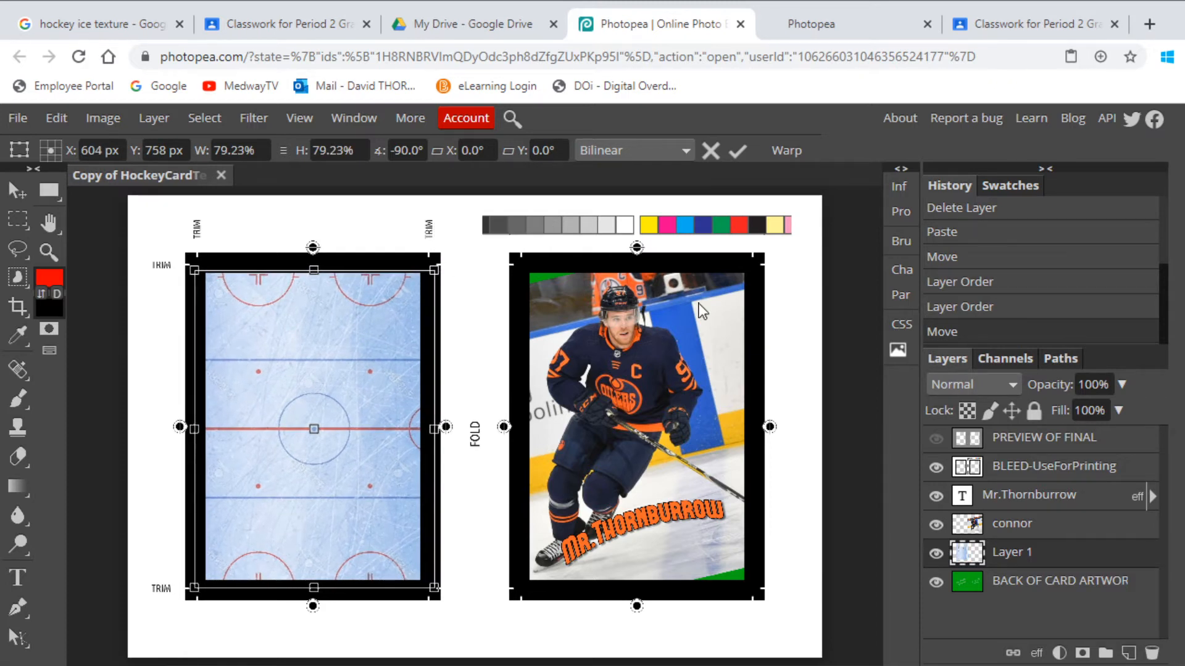
key(Right)
key(Right)
key(Right)
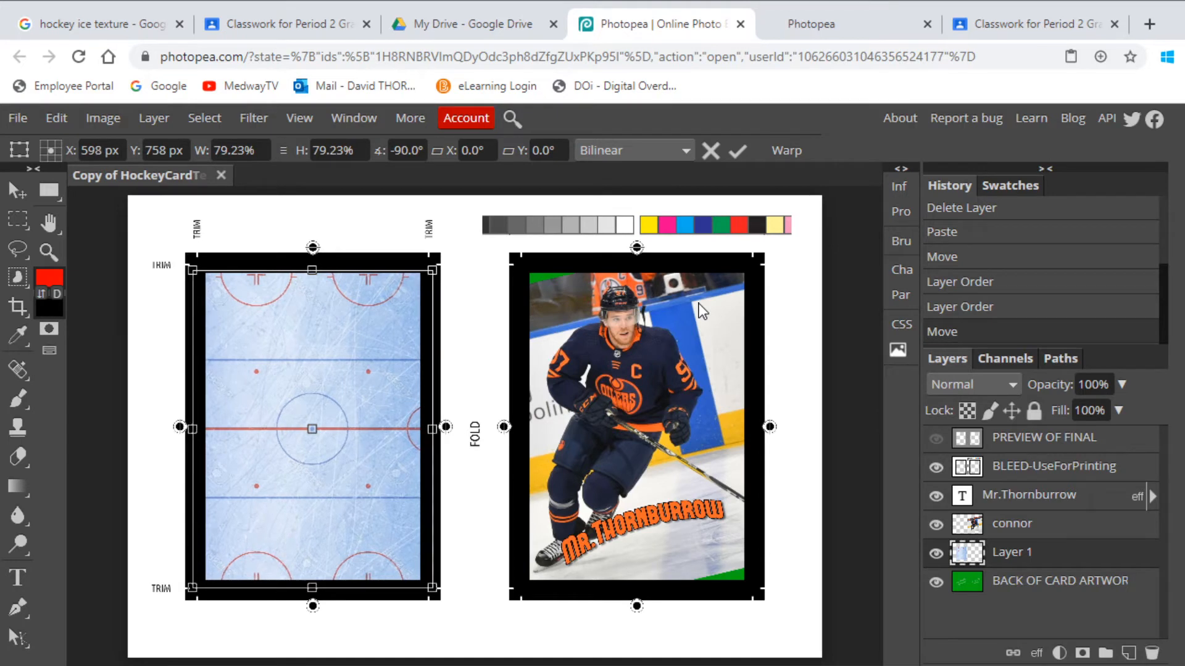
key(Return)
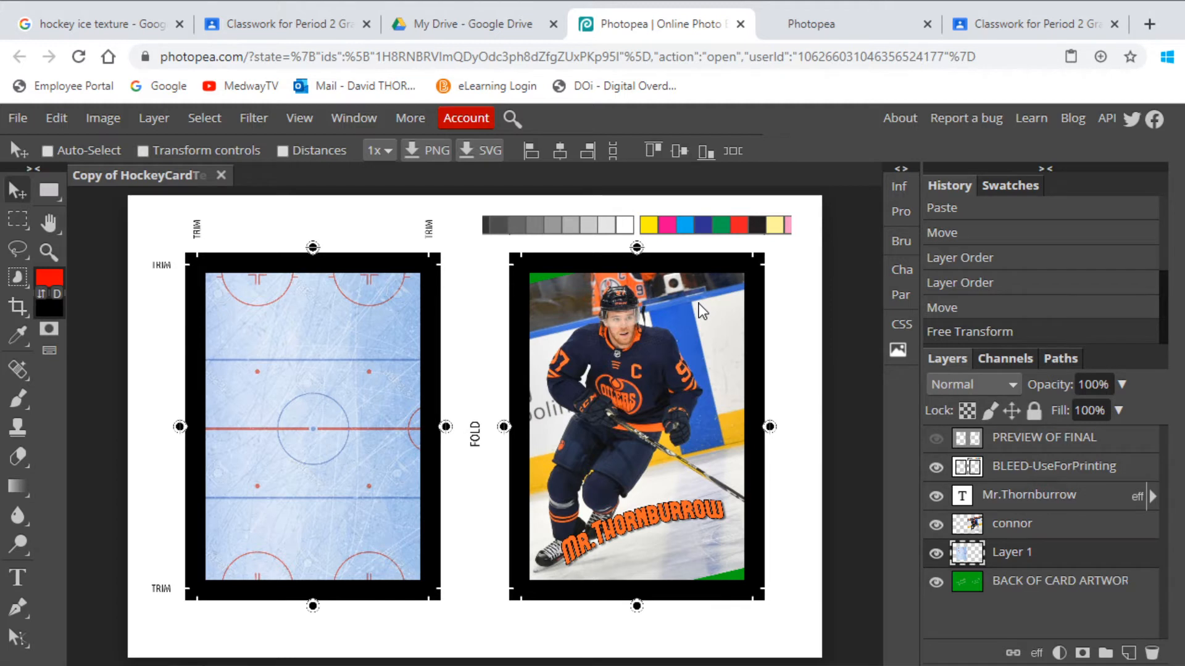
click(19, 577)
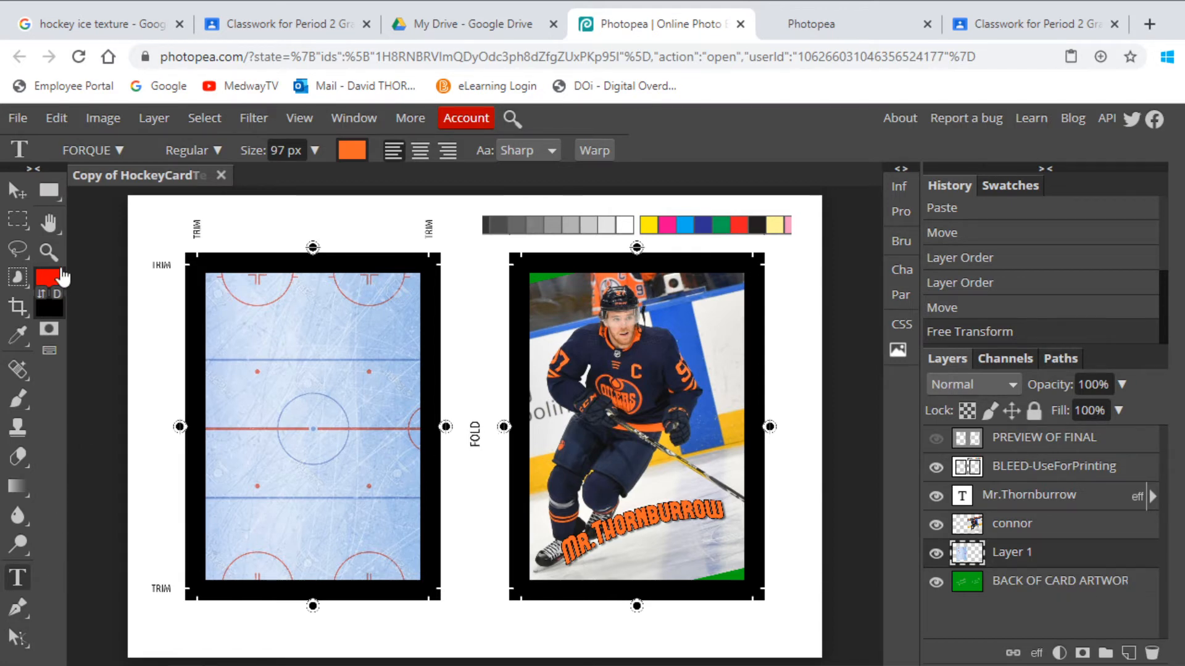
Zoom and pan to a close-up of the upper half of the ice-rink card back.
click(49, 252)
click(304, 332)
click(355, 368)
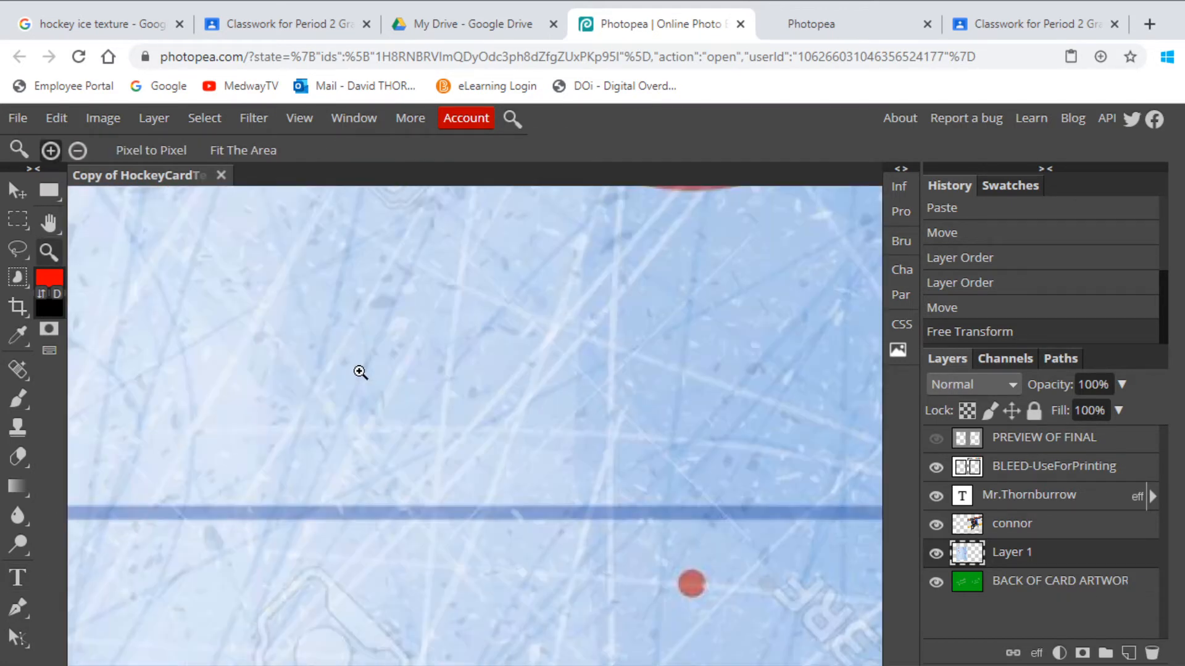
alt+click(361, 373)
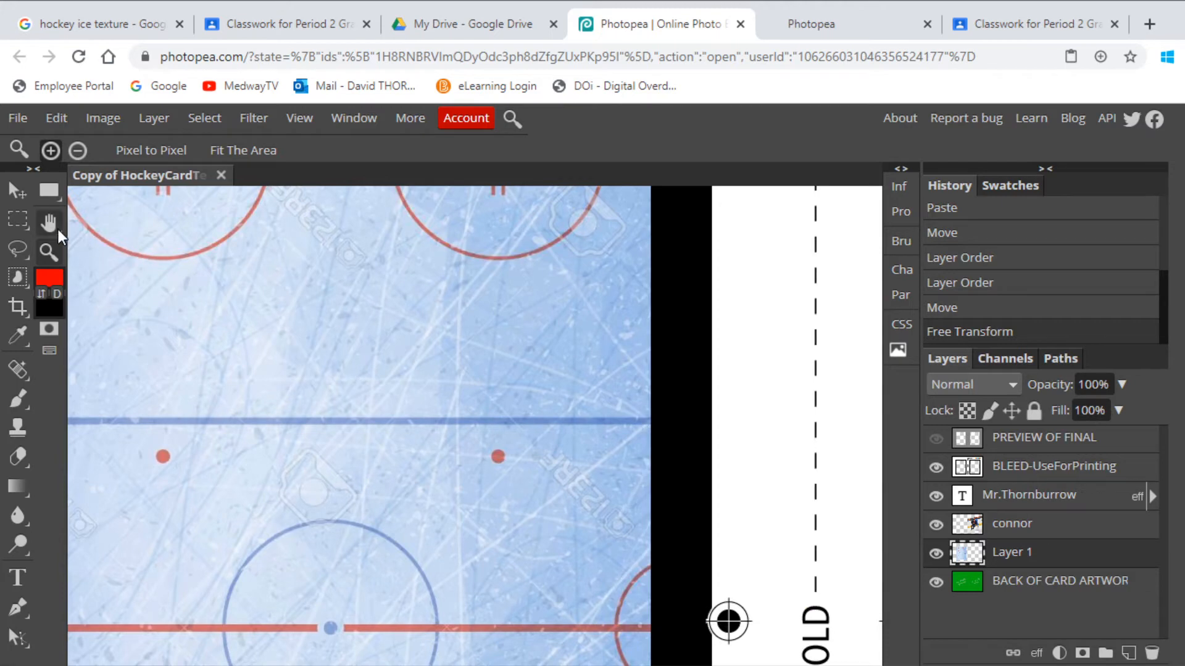
click(259, 338)
click(378, 393)
drag(347, 382, 383, 362)
click(49, 223)
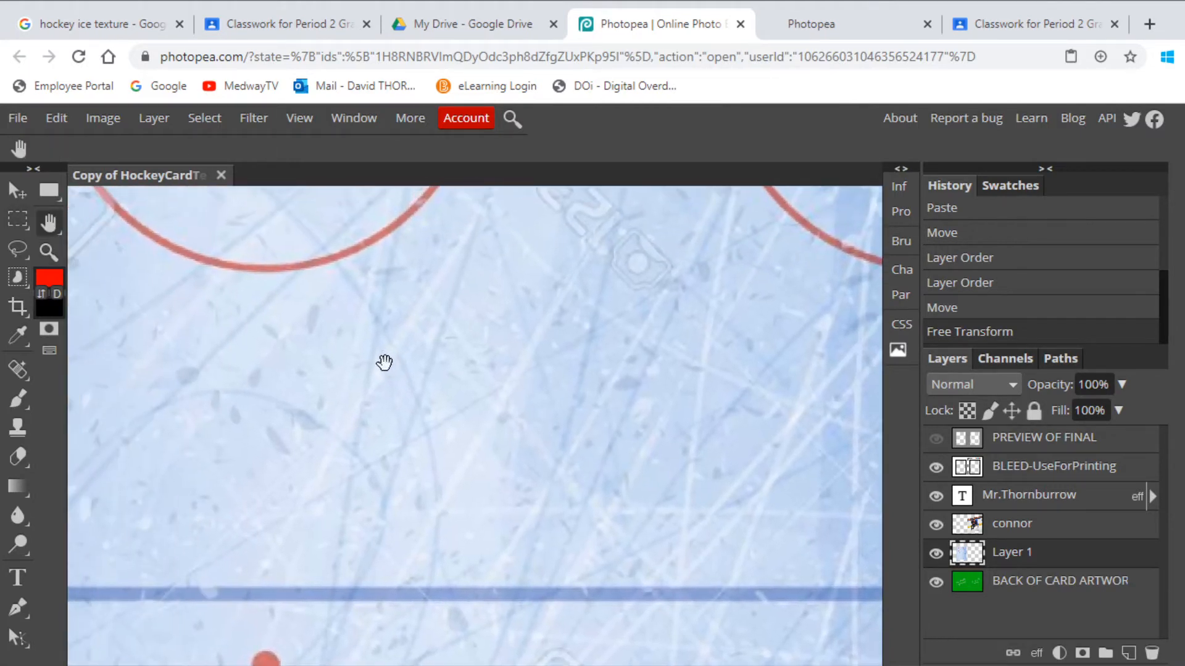
click(47, 253)
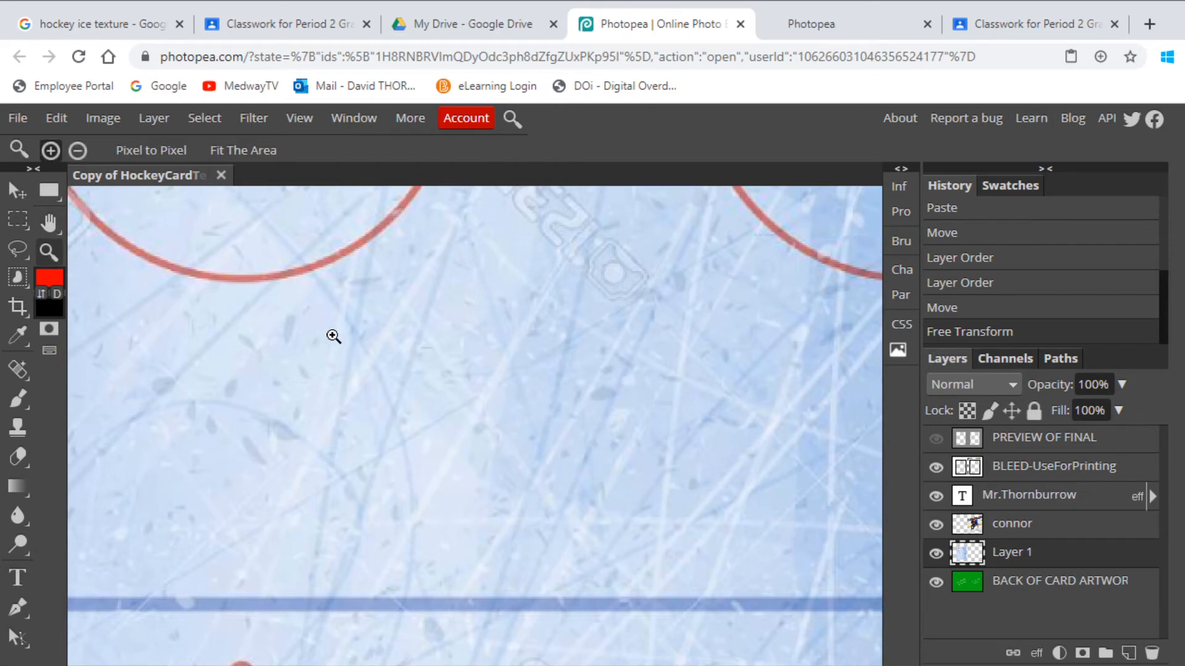
click(76, 149)
click(406, 373)
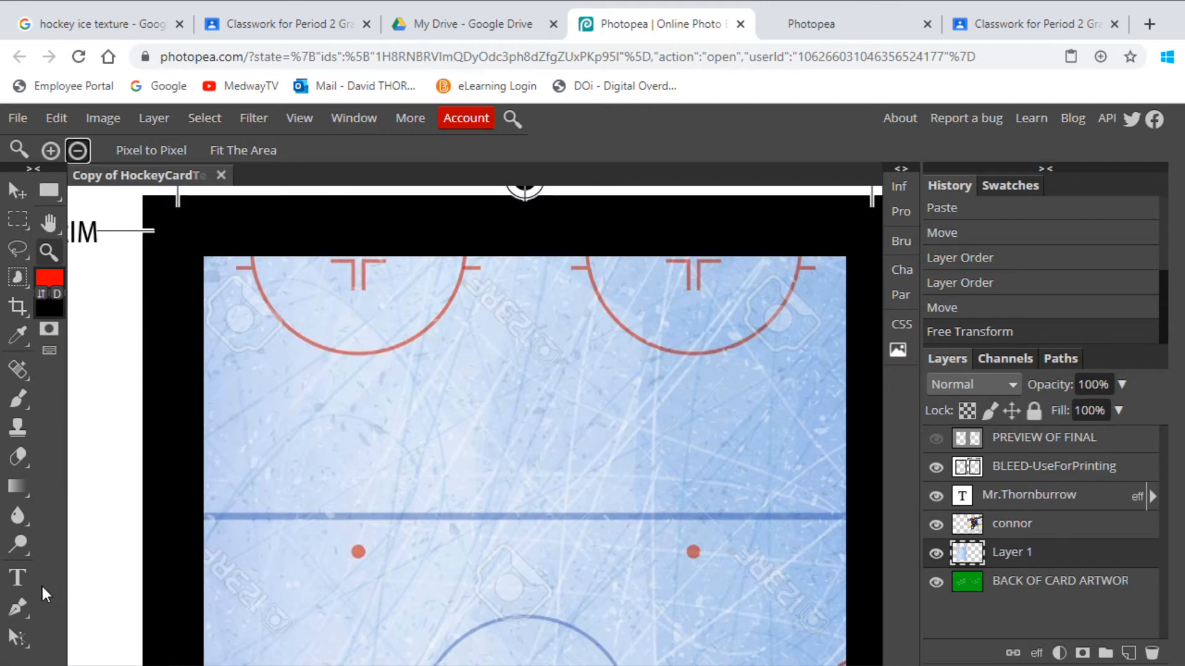
click(17, 579)
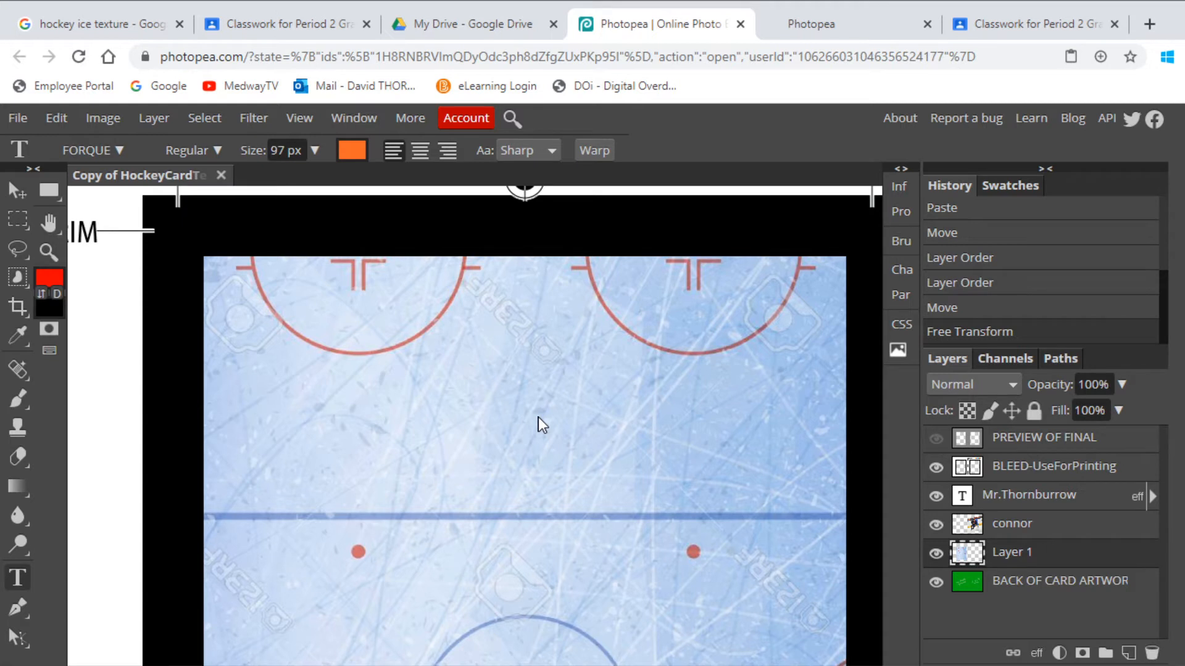
Delete the orange 'FKSDF SADLFJ' test text layer from the ice-rink back.
click(479, 405)
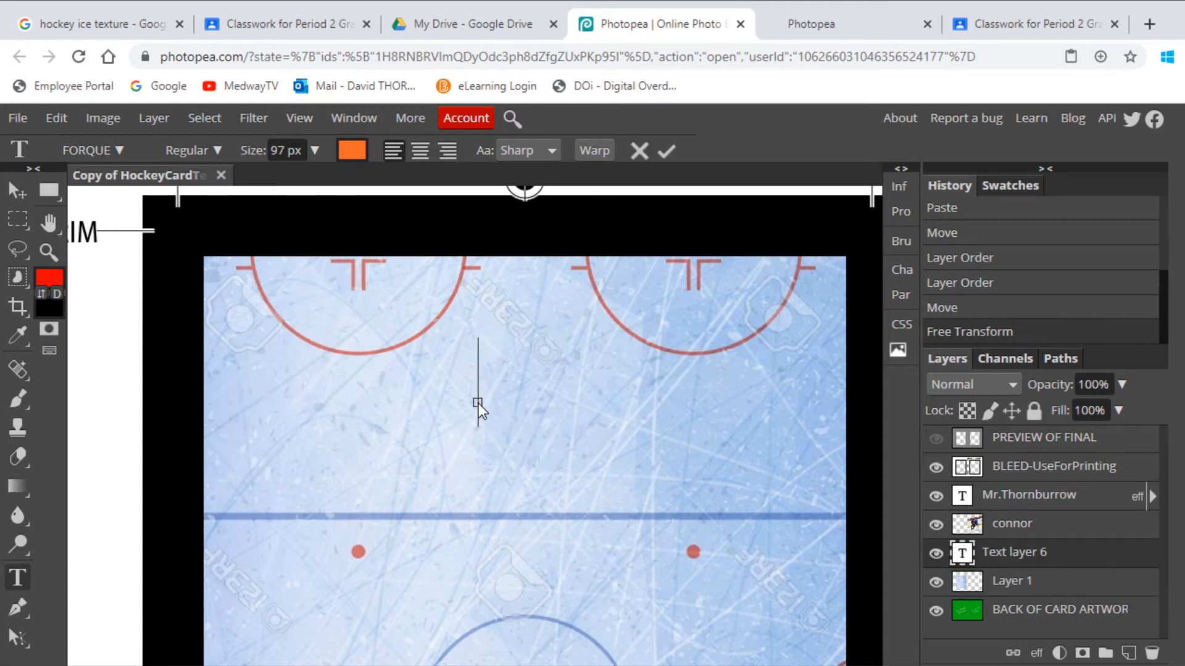
text(FKSDF)
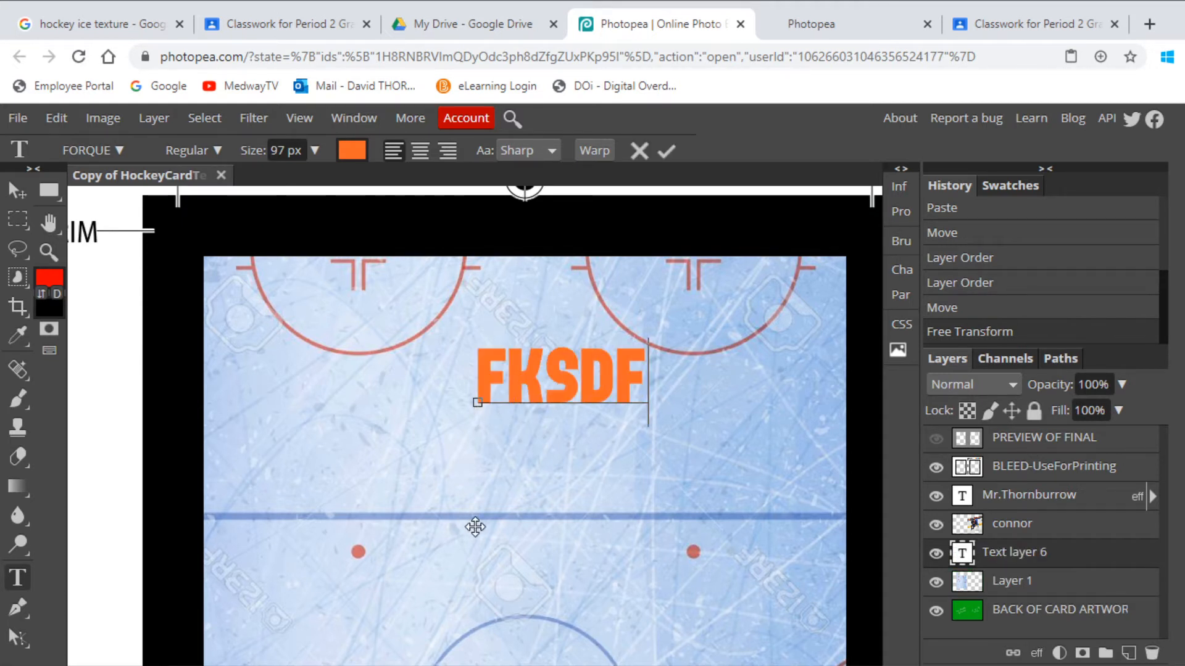
text( SADLFJ)
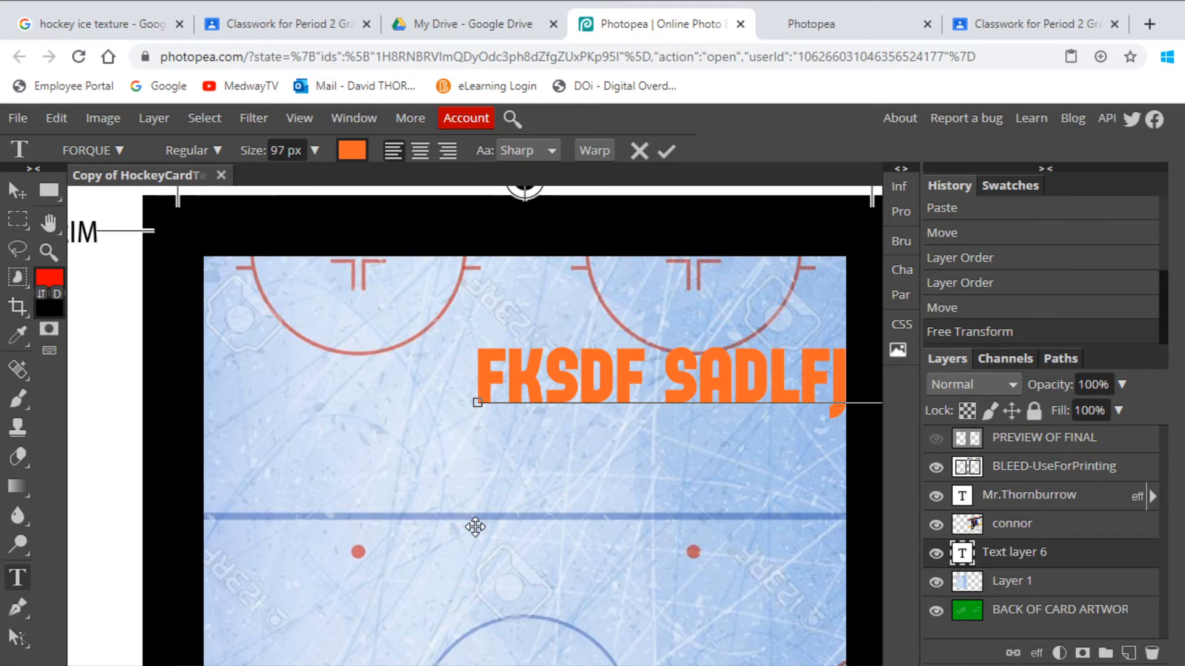
click(18, 191)
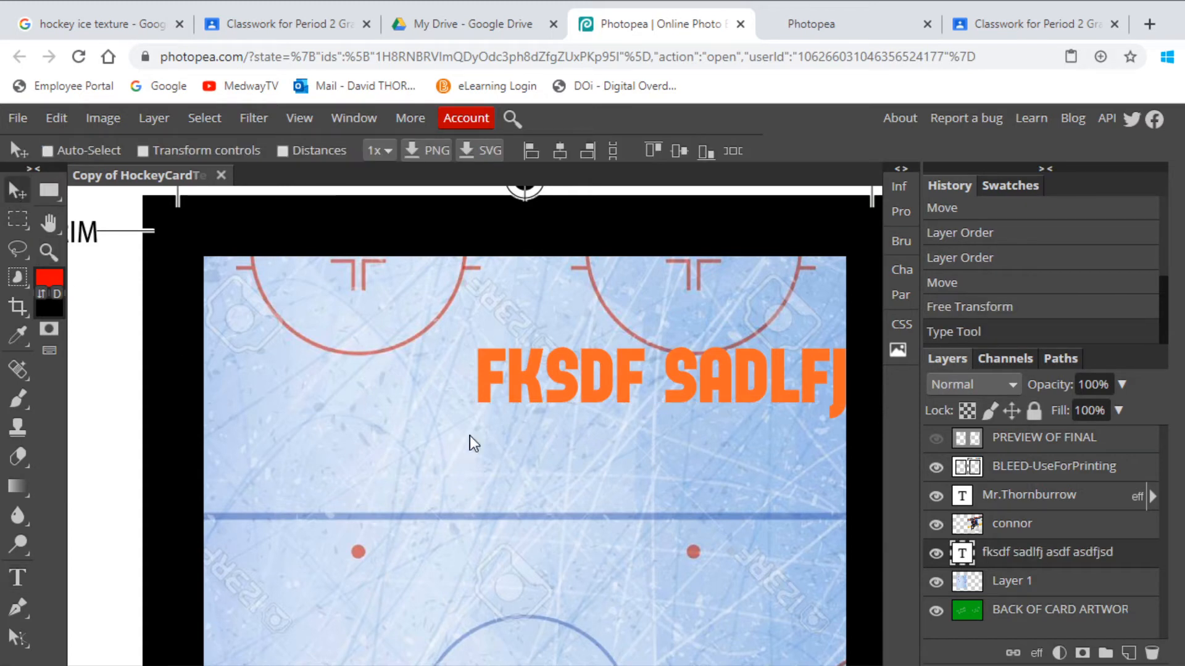
click(1152, 653)
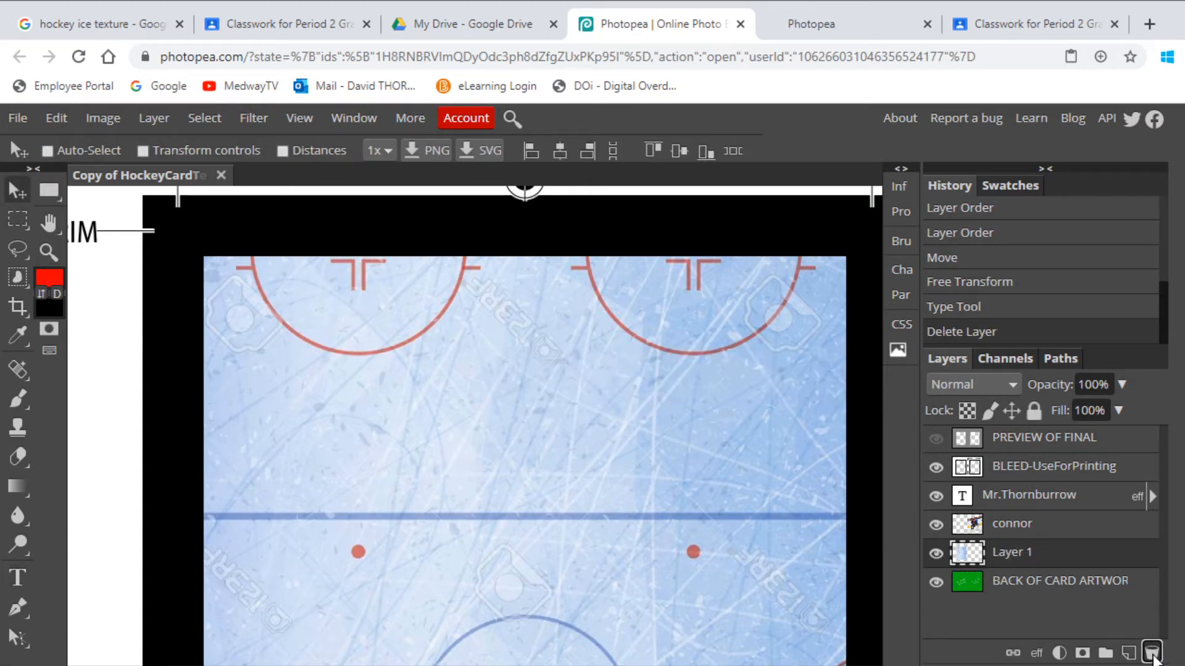
click(18, 579)
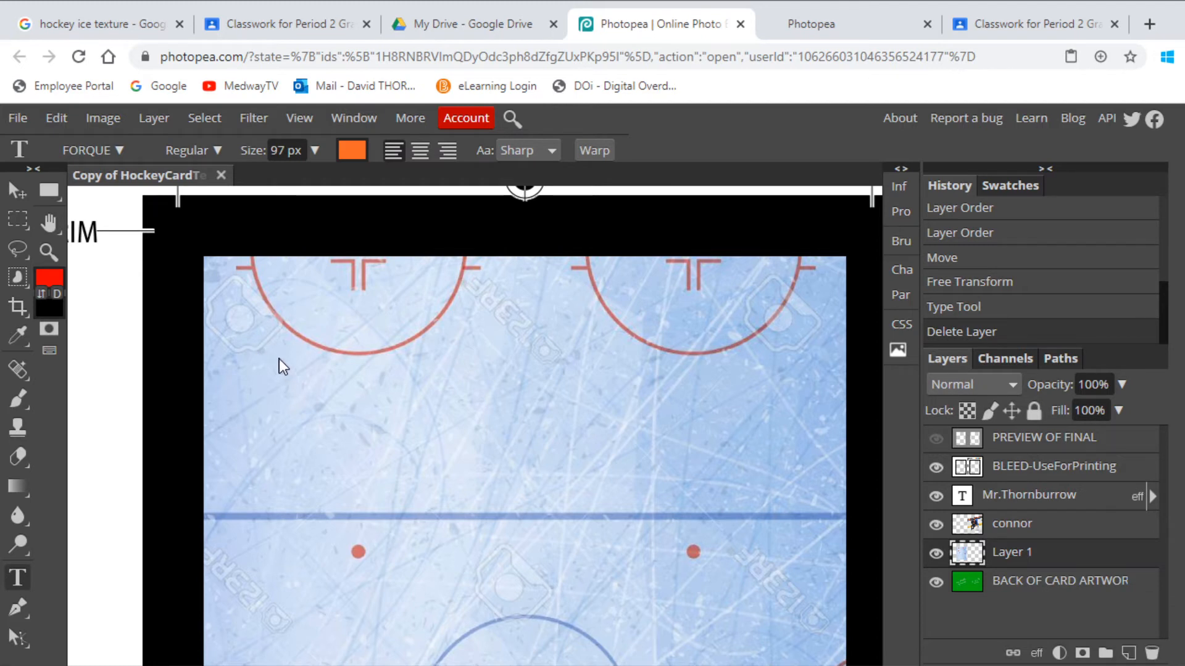
Draw a text box on the ice back and type the player's name and 'Shoots: Left' on two lines.
drag(263, 348, 795, 605)
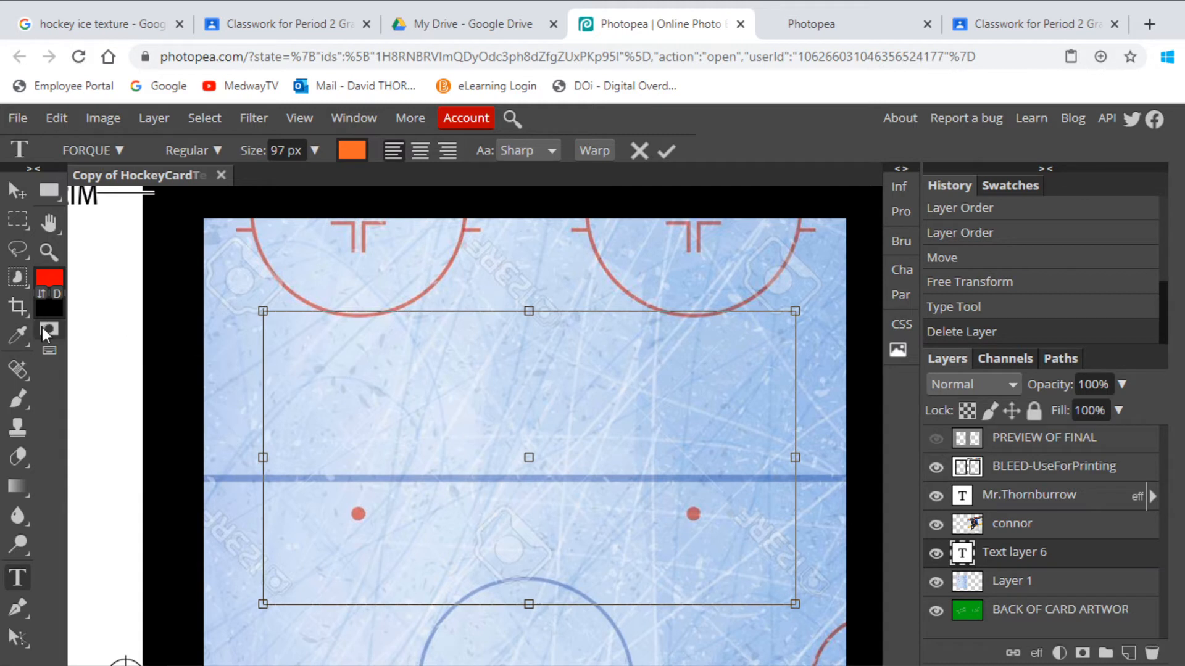
click(19, 575)
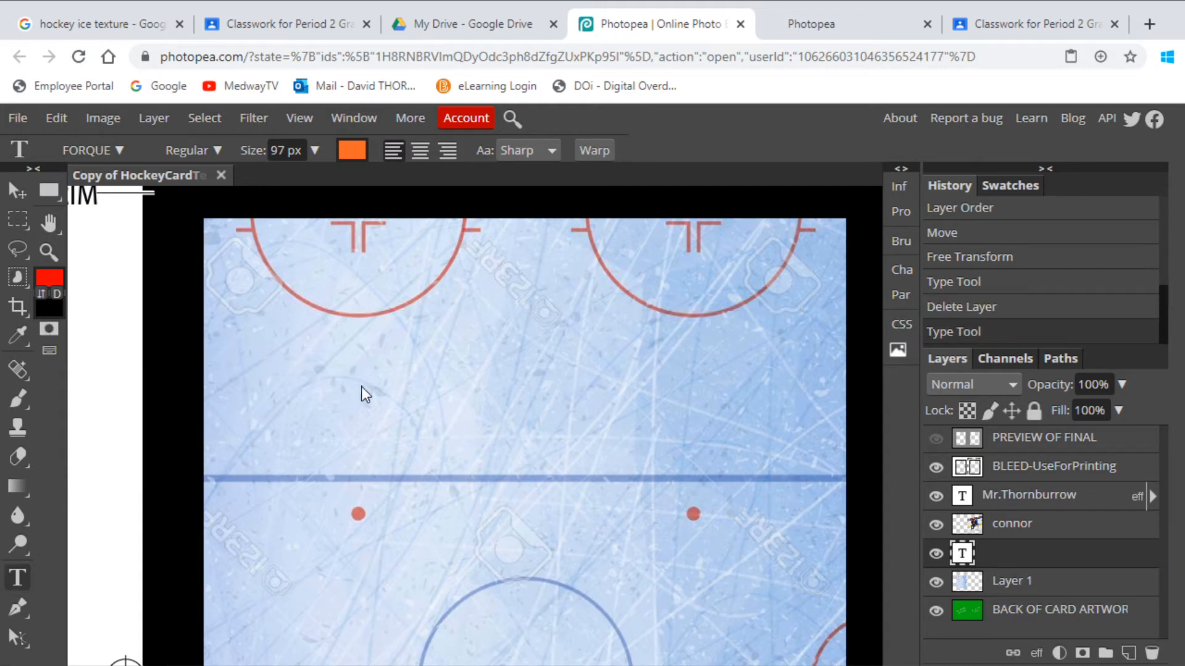
double_click(963, 554)
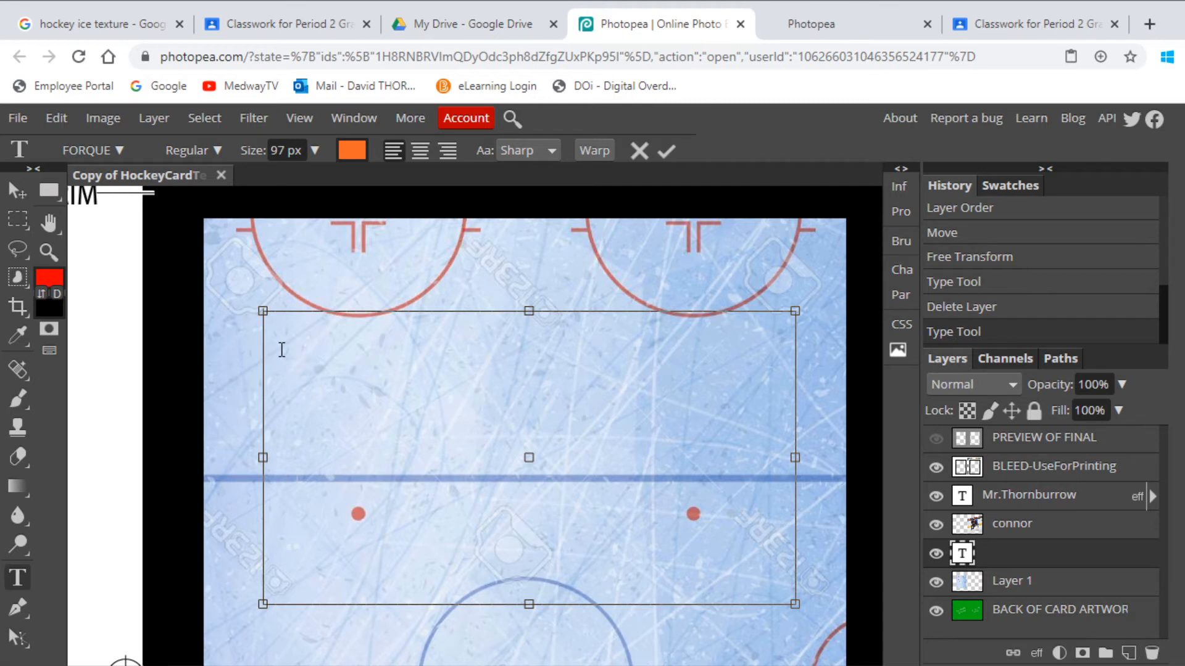
text(mr. Tho)
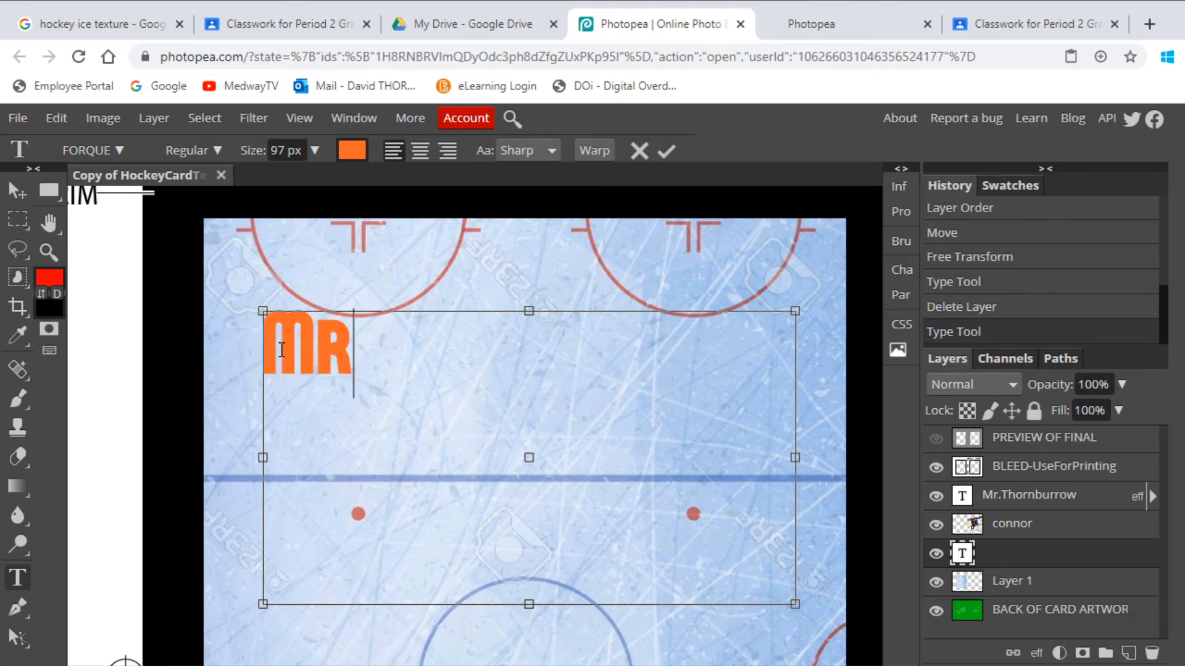
text(rnburrow)
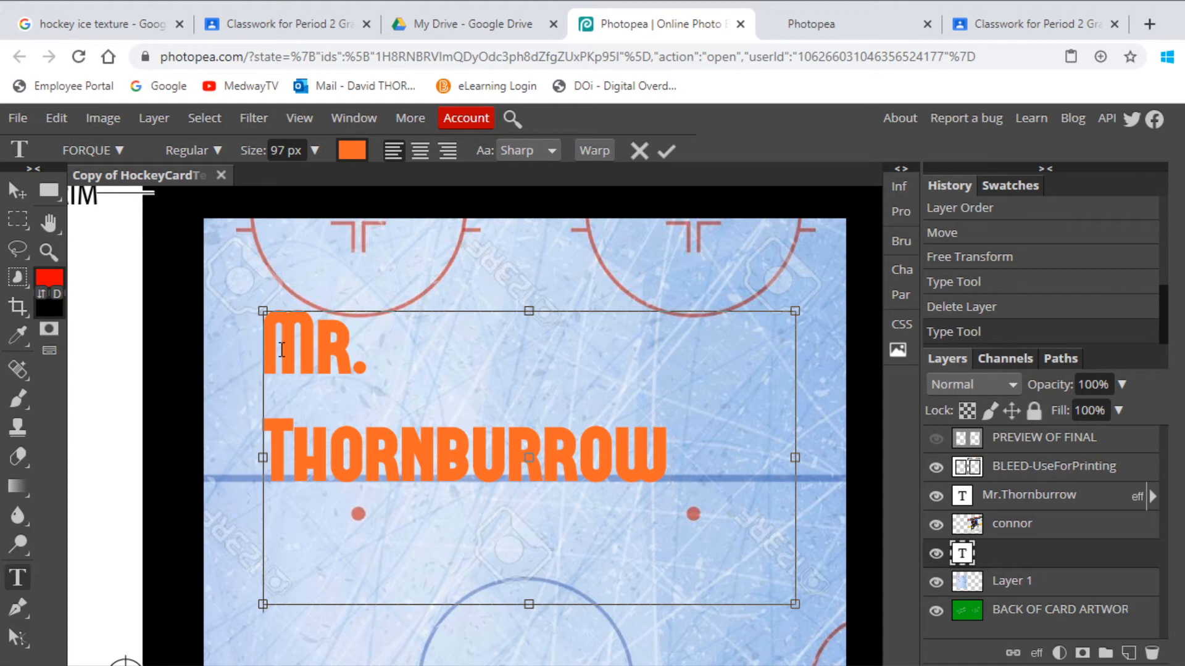
key(Return)
text(Shoots)
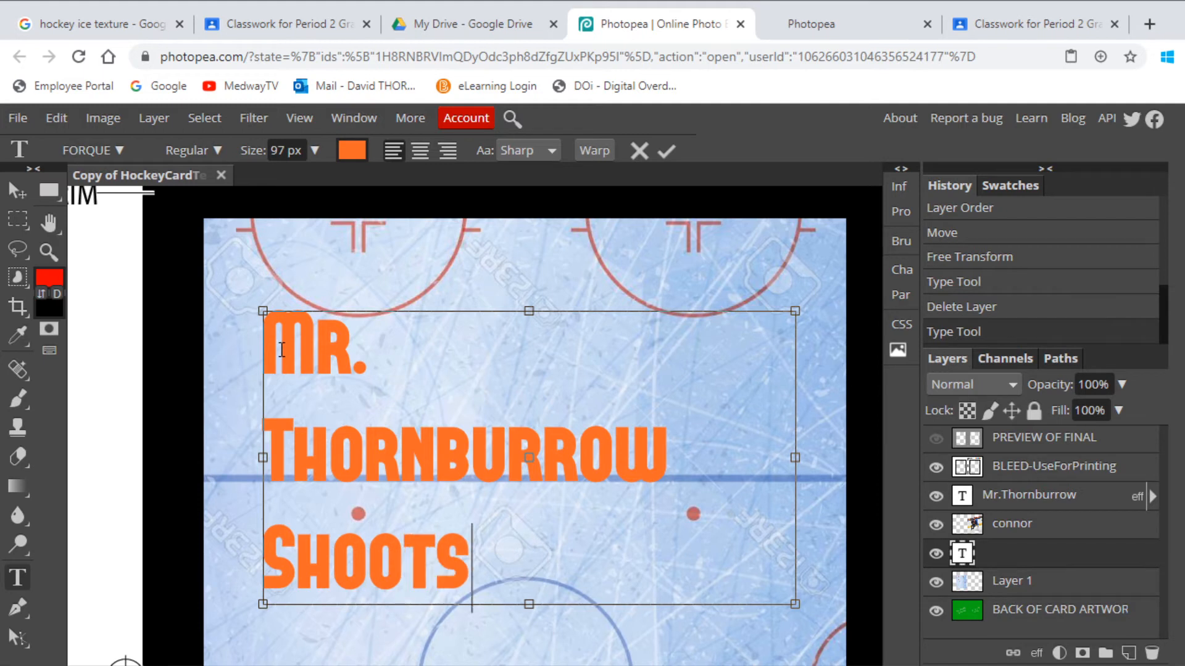
text(: Left)
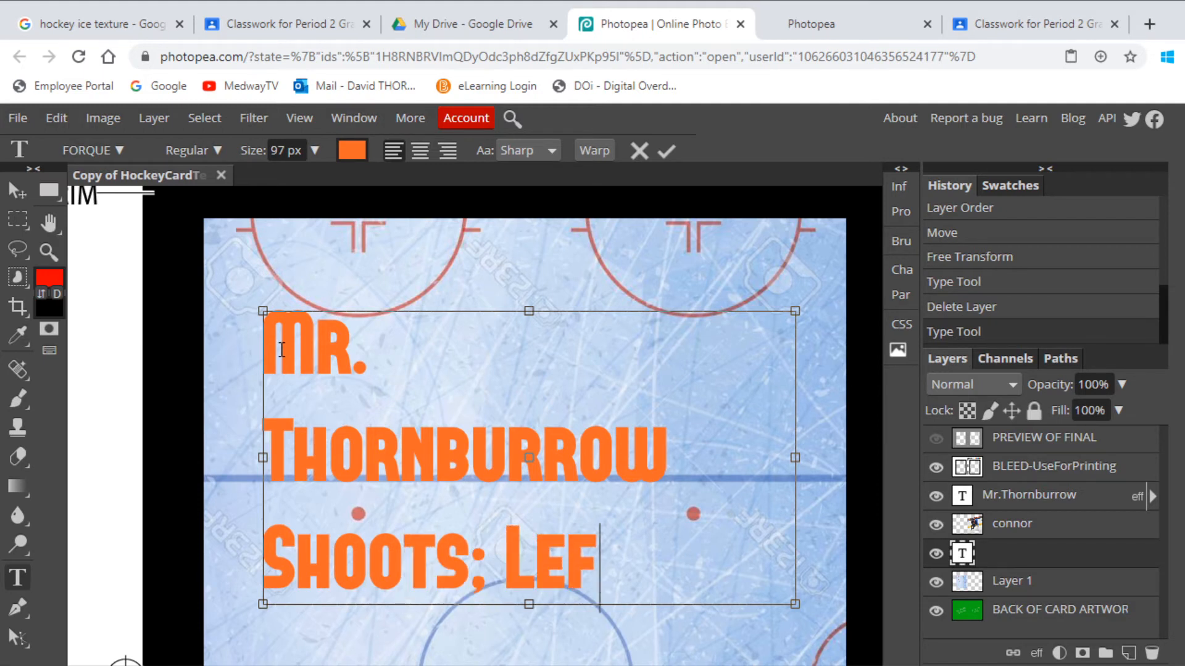
key(Left)
key(Left)
key(Left)
key(Left)
key(Left)
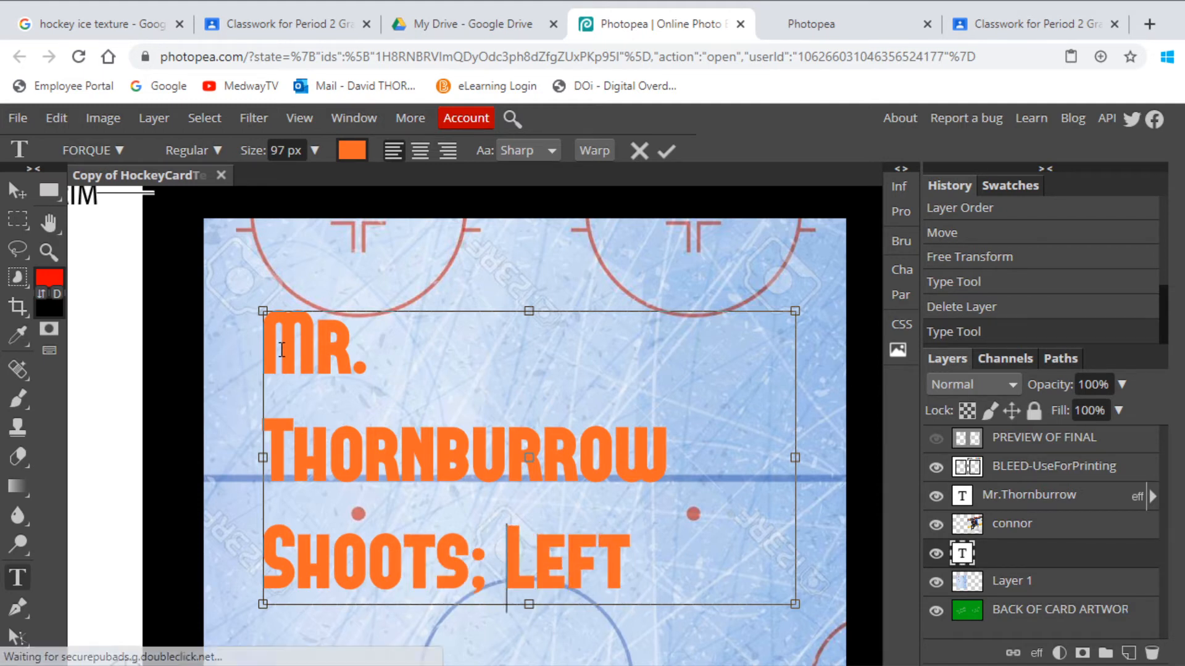
key(shift+Left)
text(:)
key(Right)
key(Right)
key(Right)
key(Right)
key(Right)
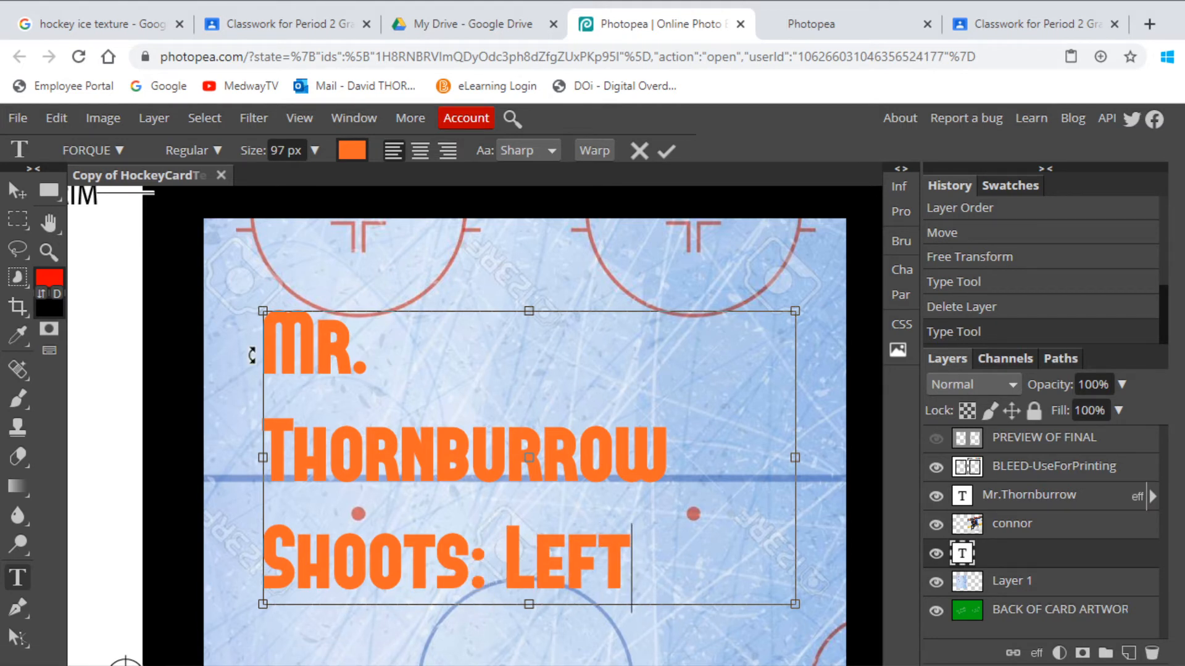
Center-align all the text lines and reduce their size to 81 px.
click(330, 362)
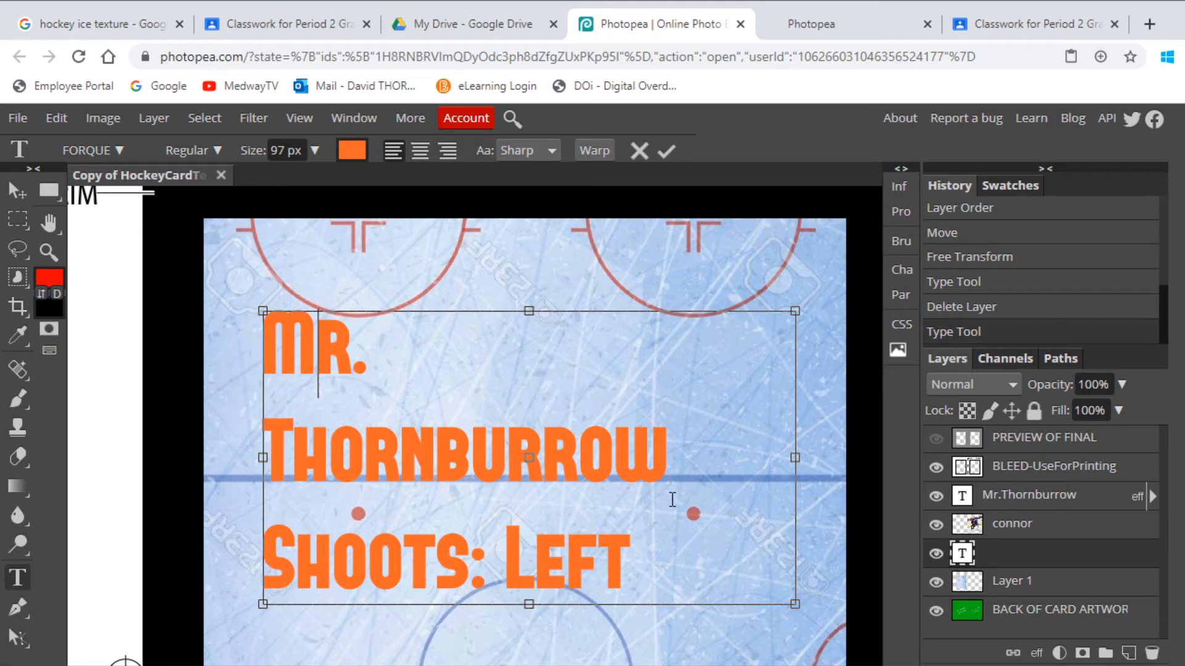
drag(656, 568, 233, 343)
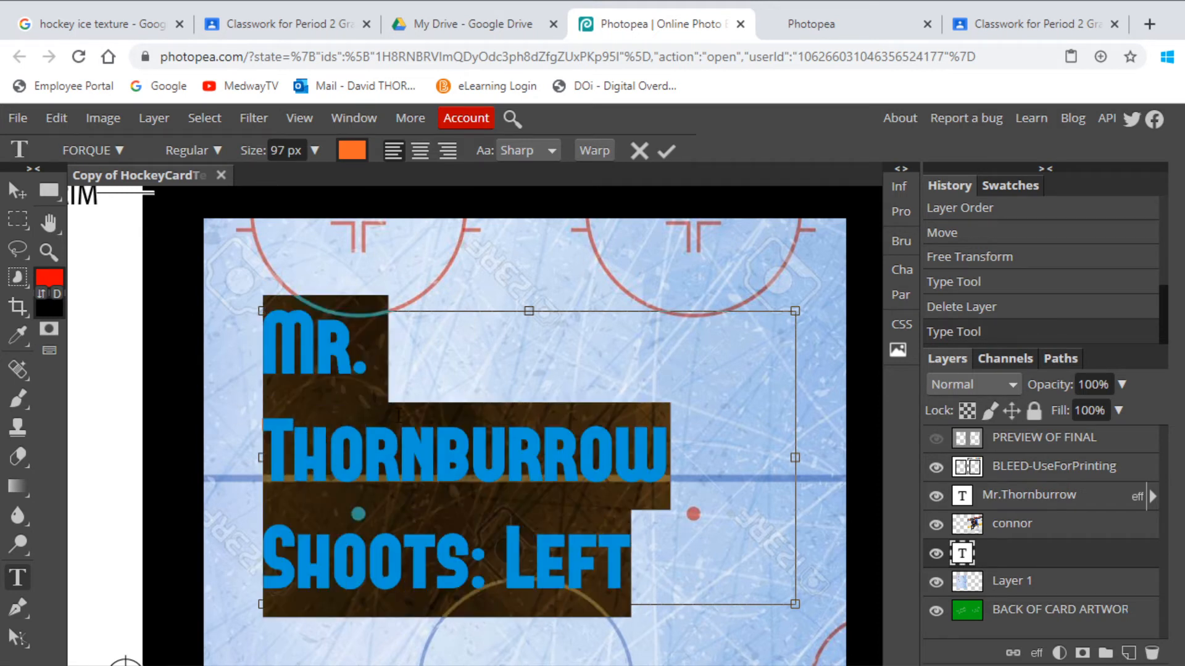
click(419, 155)
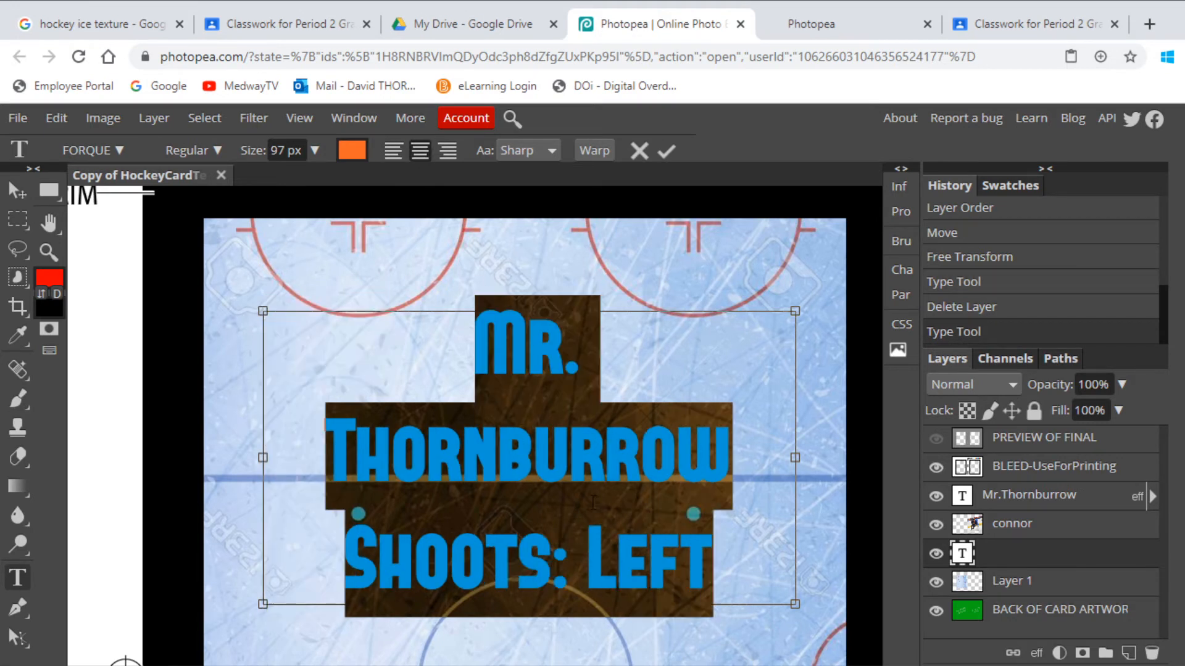
click(314, 152)
drag(320, 175, 302, 180)
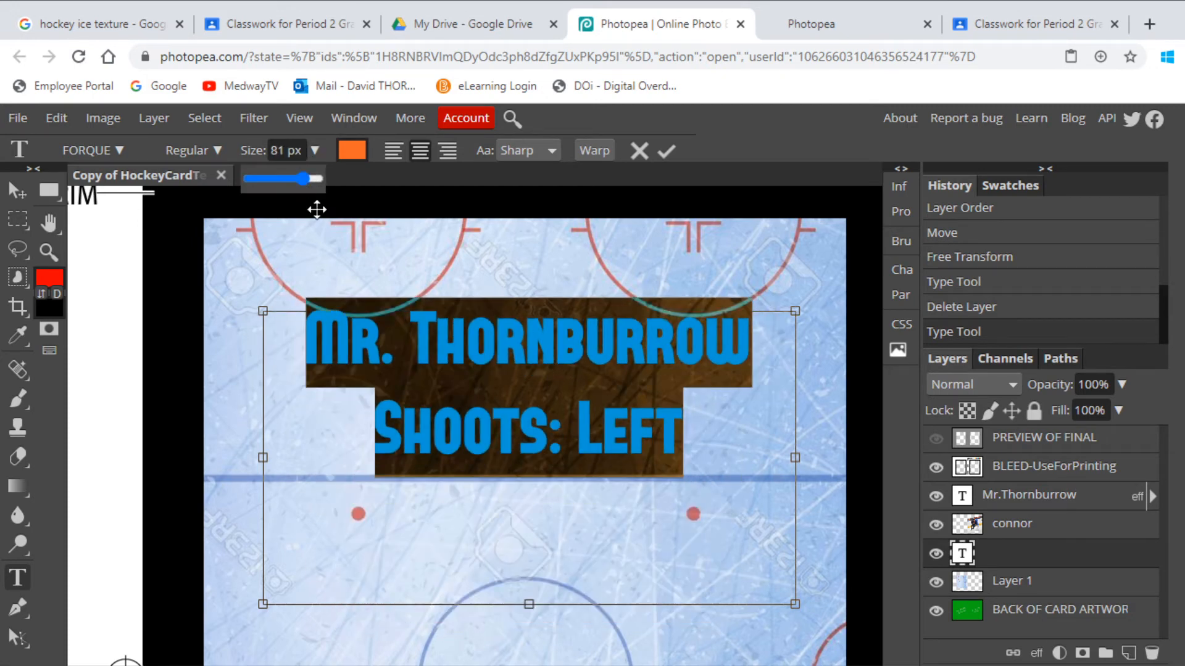
click(583, 336)
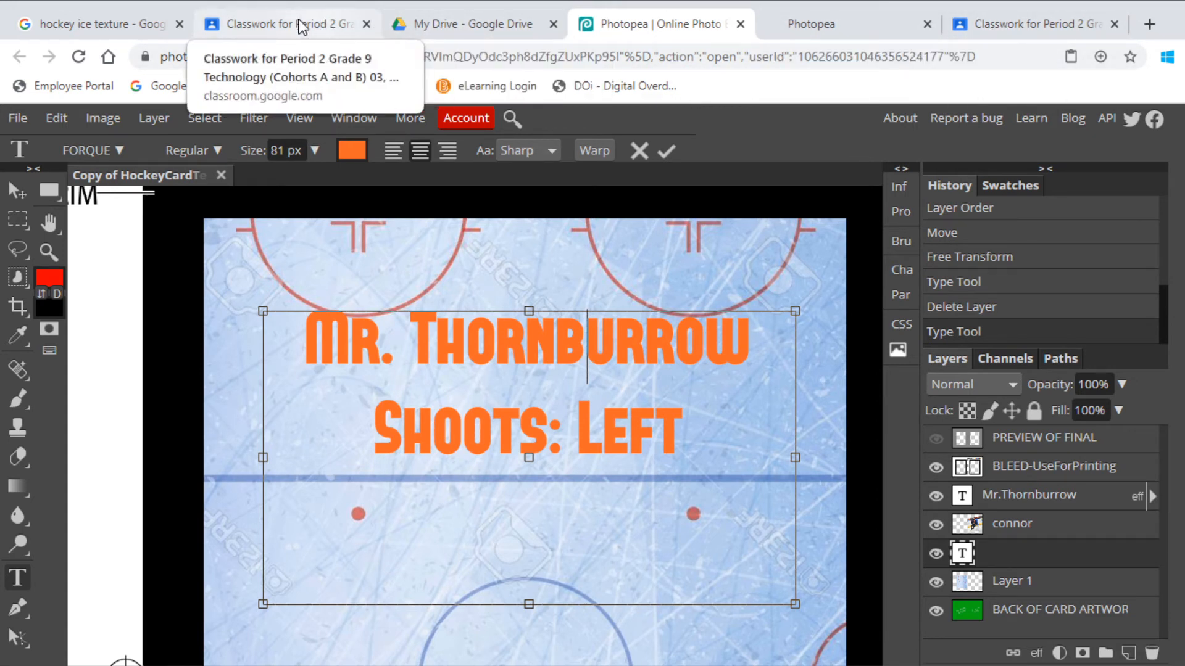
Go to the Classwork page, close the current image, and open Trading Card Brady.jpg.
click(461, 30)
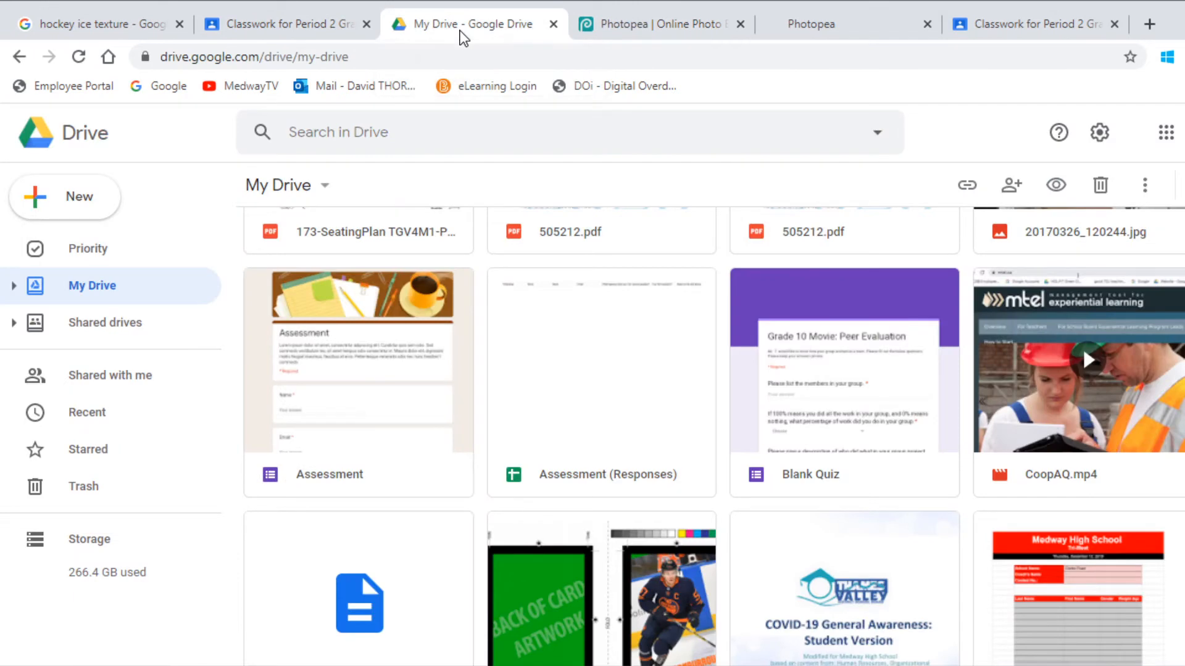
click(109, 21)
click(269, 27)
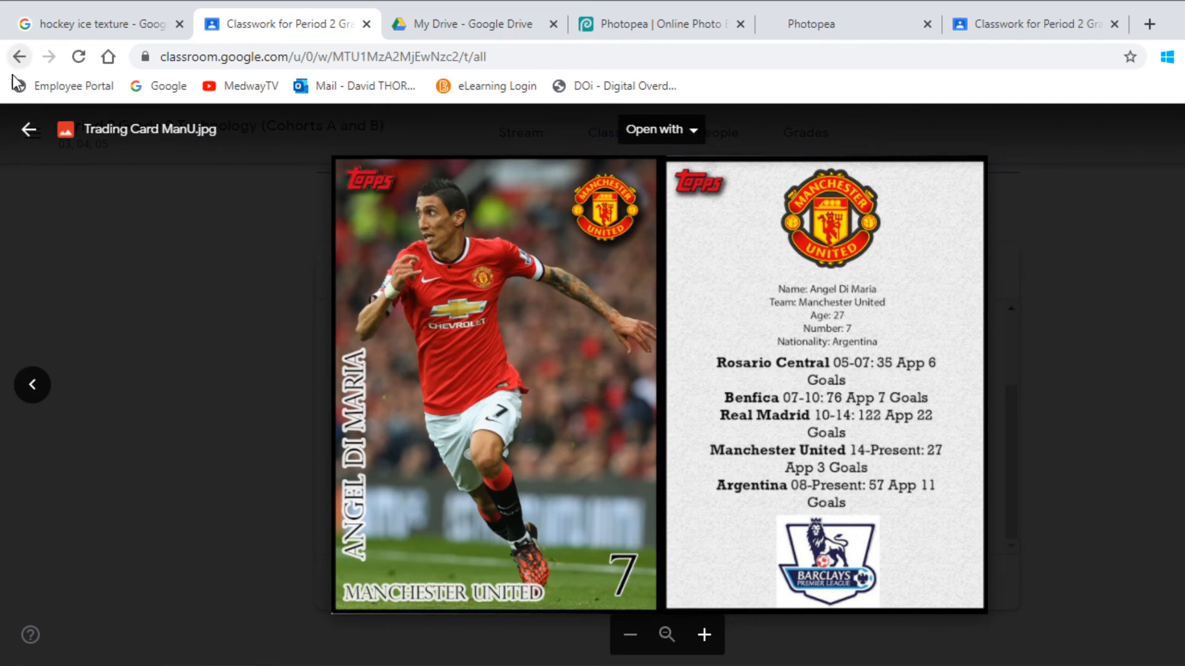
click(28, 131)
click(718, 361)
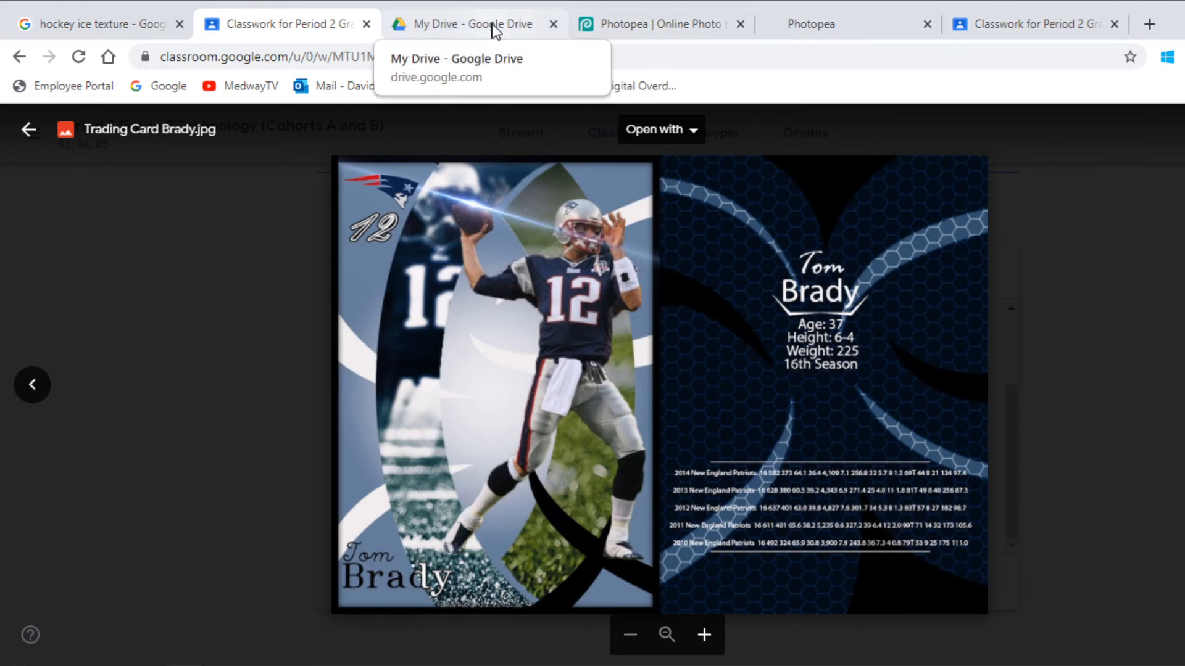
Type a new stat line 'Season: 15' under 'Shoots: Left' in the card-back text block.
click(701, 21)
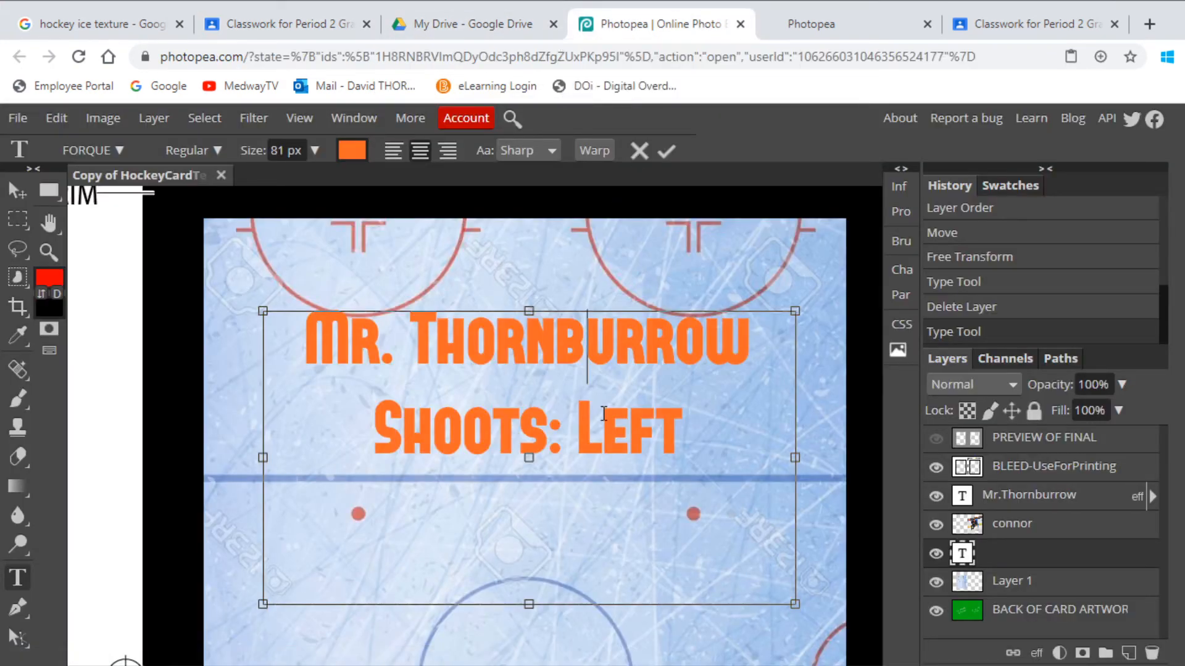
click(681, 427)
key(Return)
text(Season)
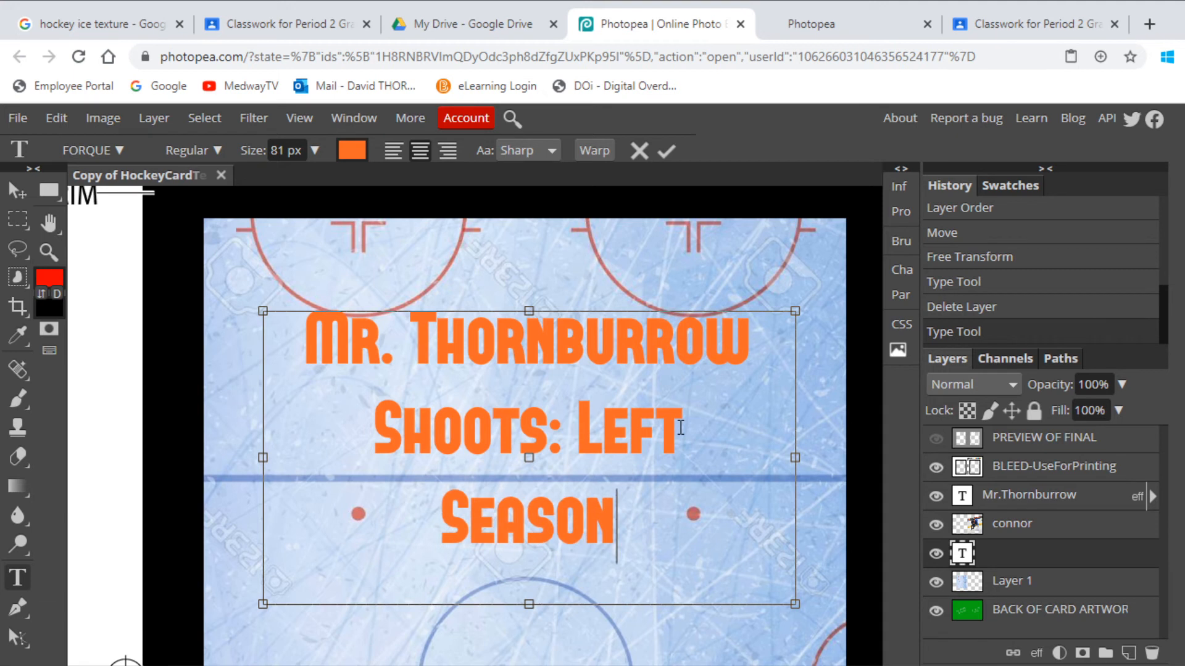
text(: 15)
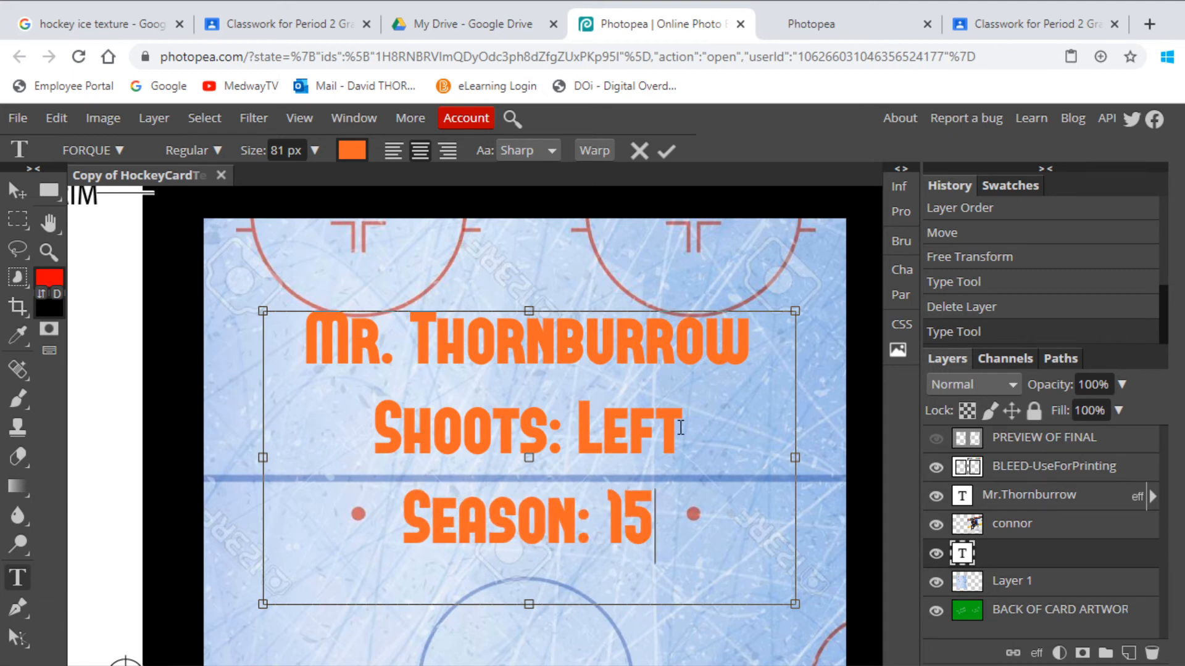
key(Return)
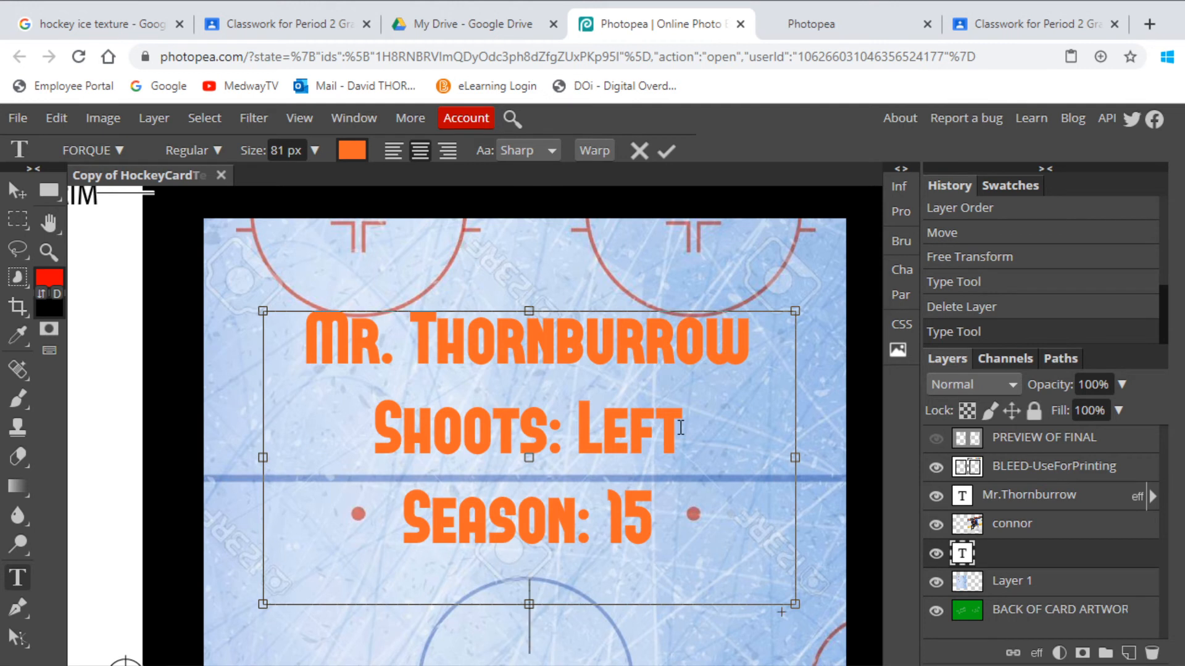